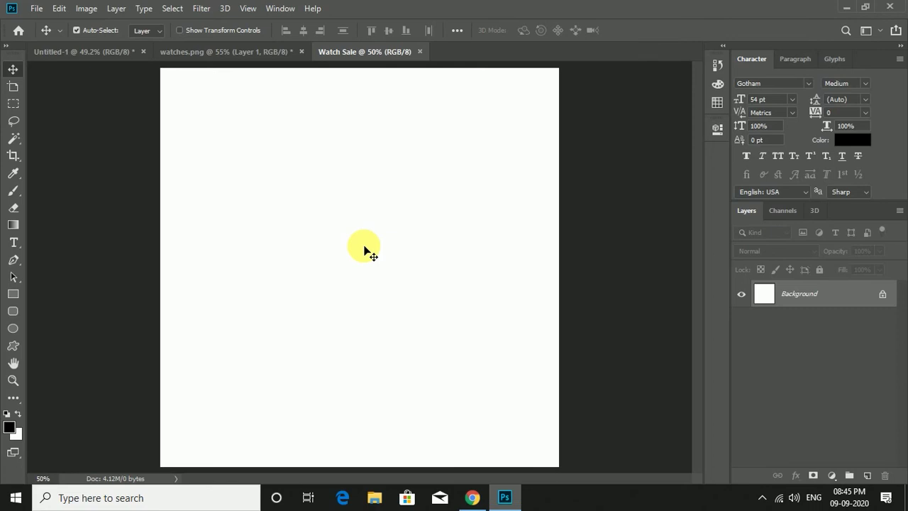
# Bring the watch from watches.png into Watch Sale, scaled to 82% and rotated about 21.7°.
pyautogui.click(245, 53)
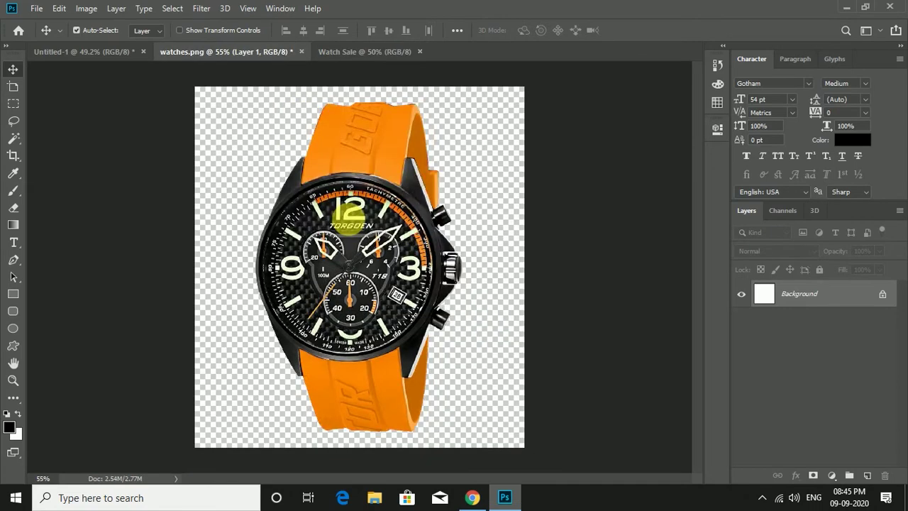
pyautogui.moveTo(348, 219)
pyautogui.mouseDown()
pyautogui.moveTo(383, 57)
pyautogui.moveTo(360, 353)
pyautogui.moveTo(386, 287)
pyautogui.moveTo(400, 277)
pyautogui.mouseUp()
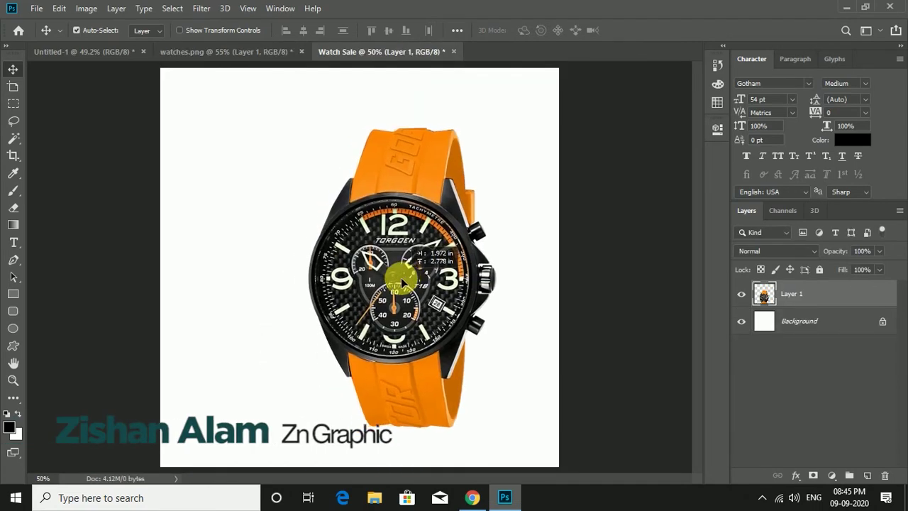
pyautogui.hotkey('ctrl', 't')
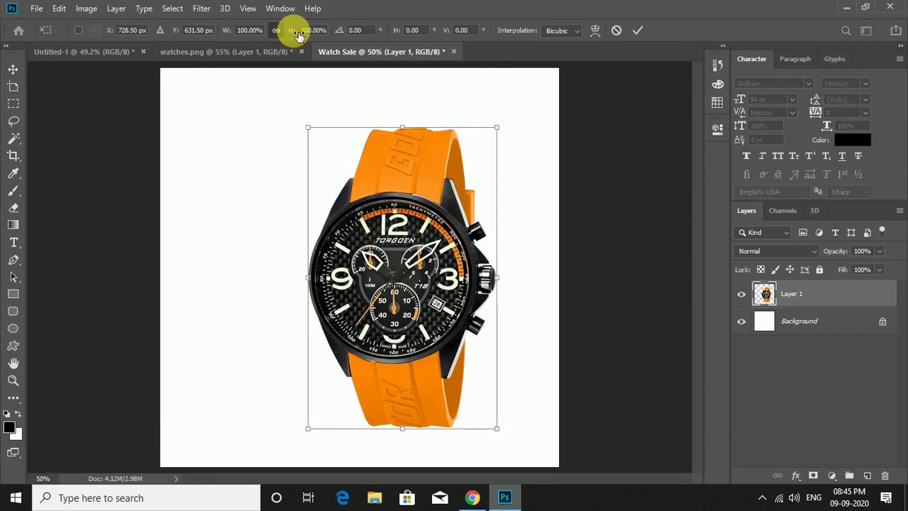
pyautogui.moveTo(294, 30); pyautogui.dragTo(282, 30)
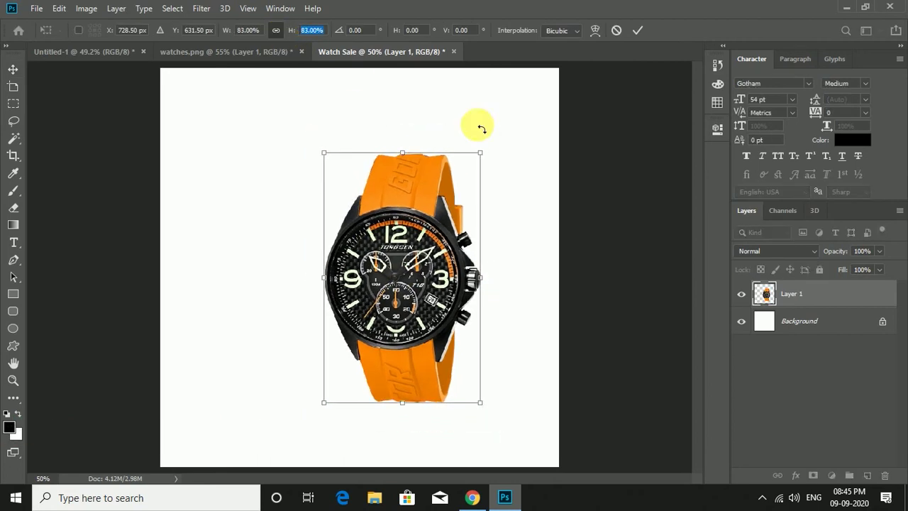
pyautogui.moveTo(476, 126); pyautogui.dragTo(530, 172)
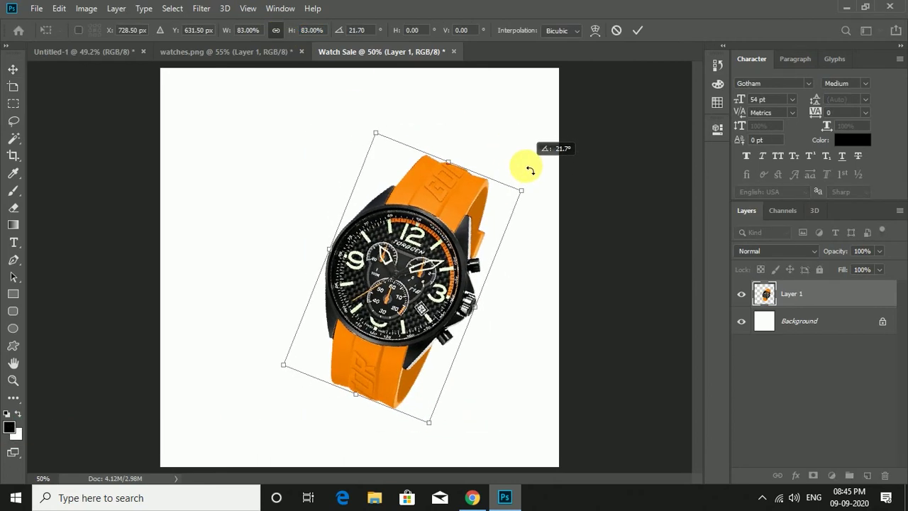
pyautogui.moveTo(432, 250); pyautogui.dragTo(455, 255)
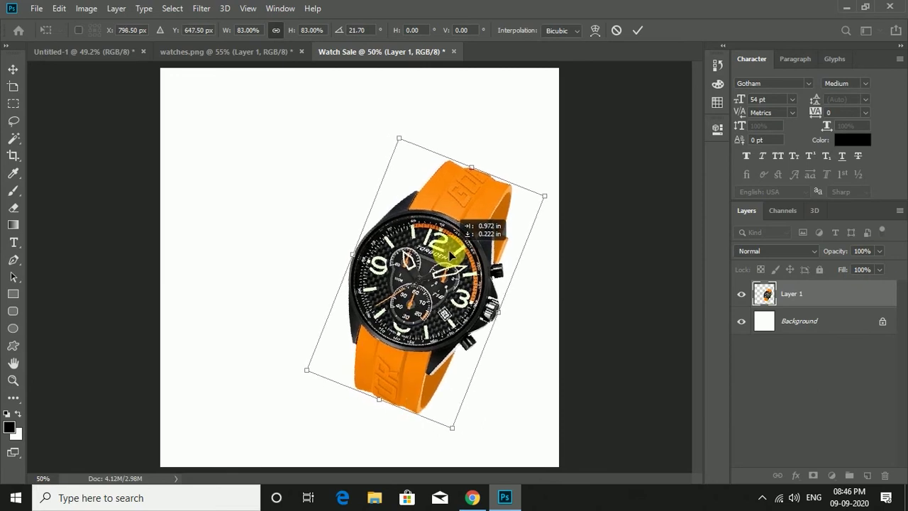
pyautogui.moveTo(449, 251); pyautogui.dragTo(450, 252)
pyautogui.moveTo(290, 30); pyautogui.dragTo(284, 30)
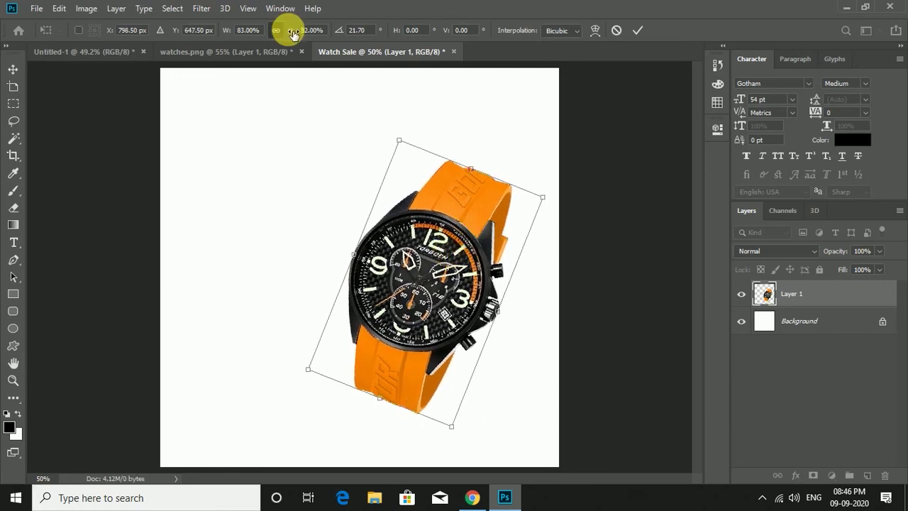
pyautogui.click(636, 28)
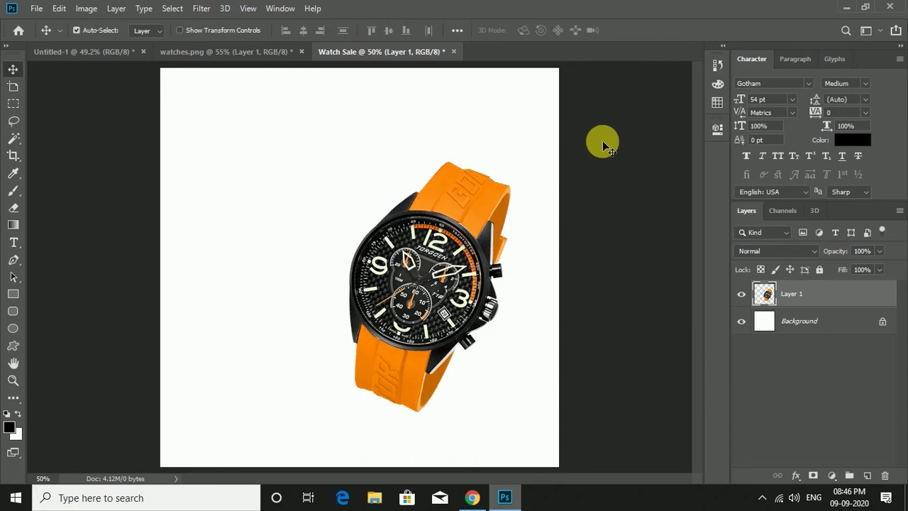
# Add a new layer above Background and paint a soft black blob with a 541 px brush.
pyautogui.click(836, 321)
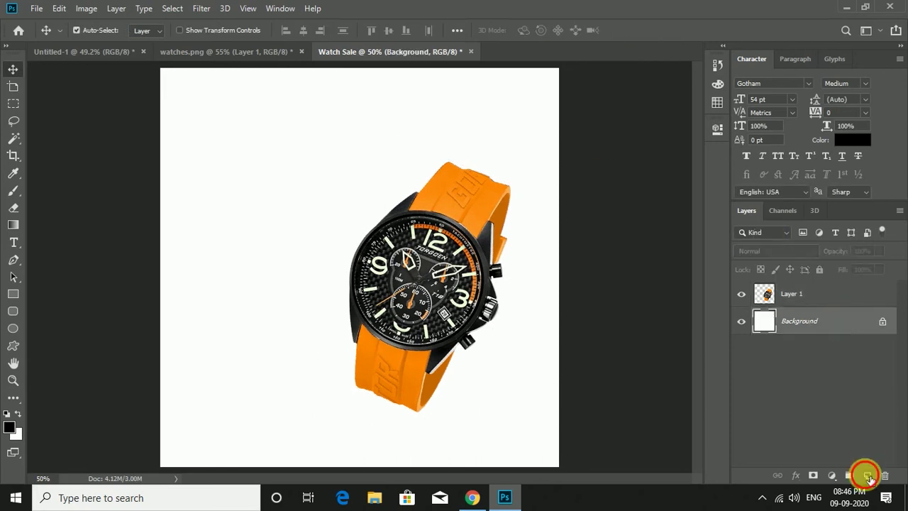
pyautogui.click(867, 476)
pyautogui.click(13, 190)
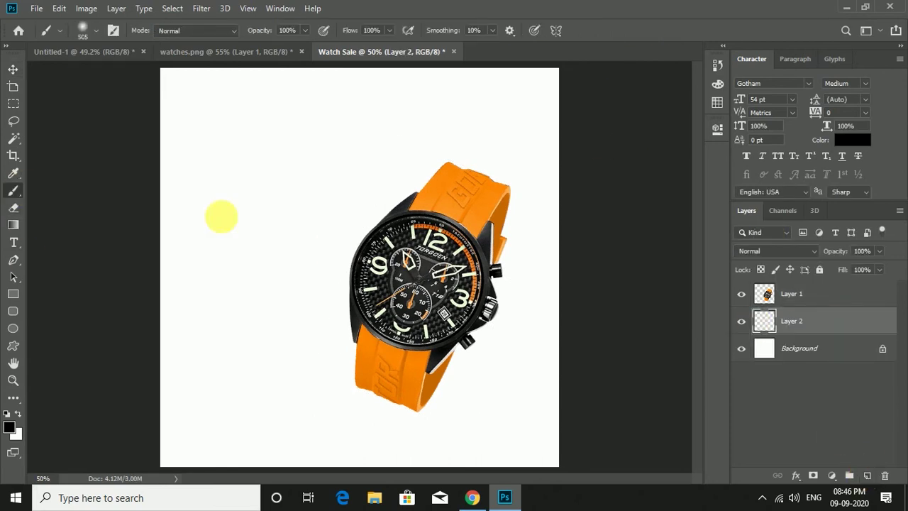
pyautogui.moveTo(332, 250); pyautogui.dragTo(351, 259)
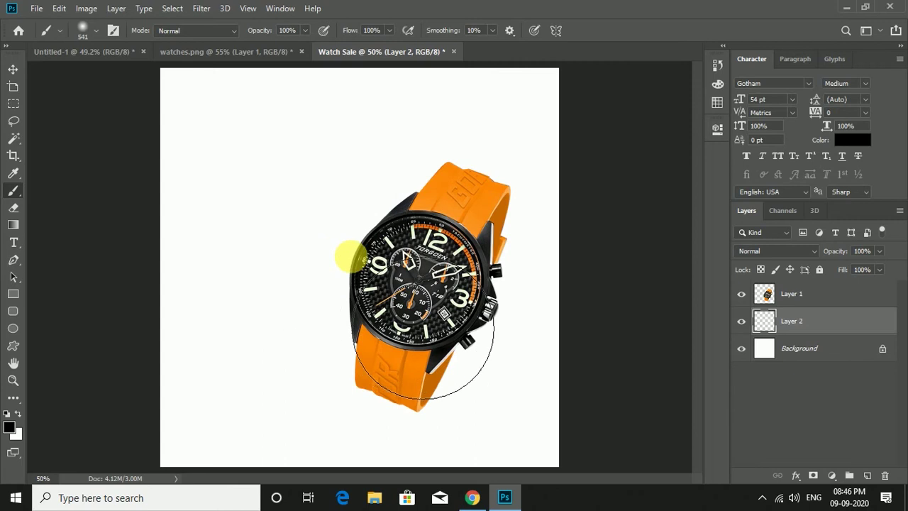
pyautogui.click(349, 256)
# Free-transform the black blob into a flattened, skewed shadow shape.
pyautogui.click(13, 69)
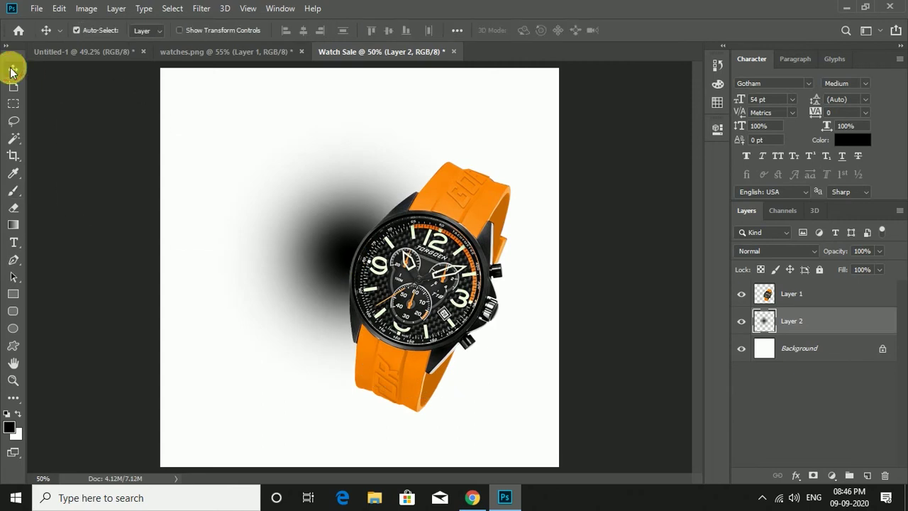
pyautogui.hotkey('ctrl', 't')
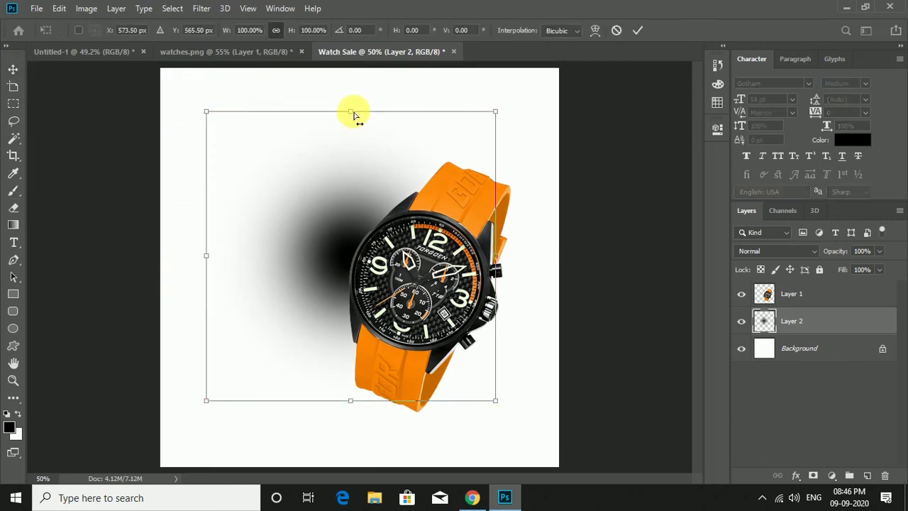
pyautogui.moveTo(351, 111)
pyautogui.mouseDown()
pyautogui.moveTo(350, 382)
pyautogui.moveTo(405, 410)
pyautogui.mouseUp()
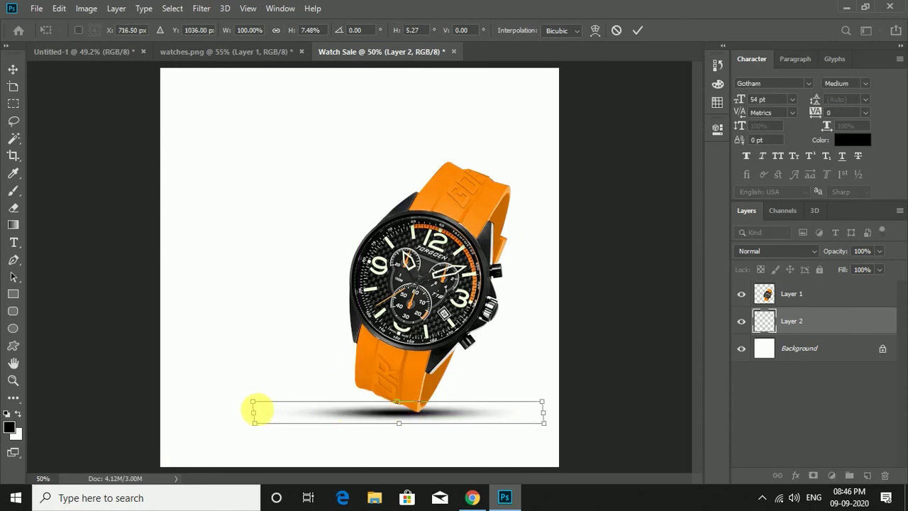
pyautogui.moveTo(253, 411); pyautogui.dragTo(341, 414)
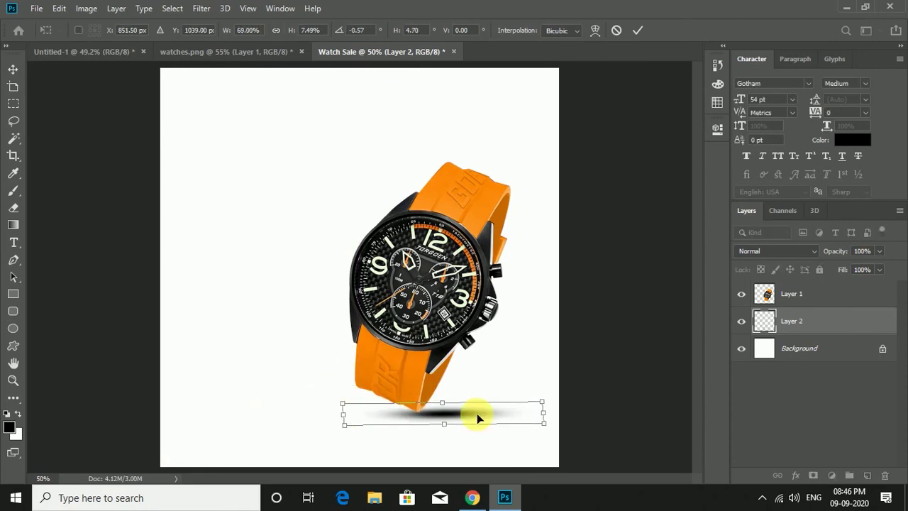
pyautogui.moveTo(538, 403); pyautogui.dragTo(584, 351)
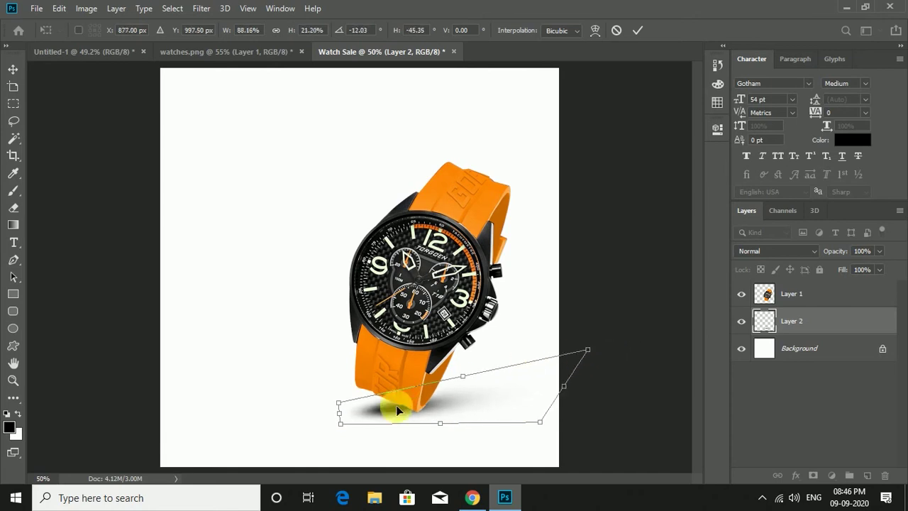
pyautogui.moveTo(399, 409); pyautogui.dragTo(413, 418)
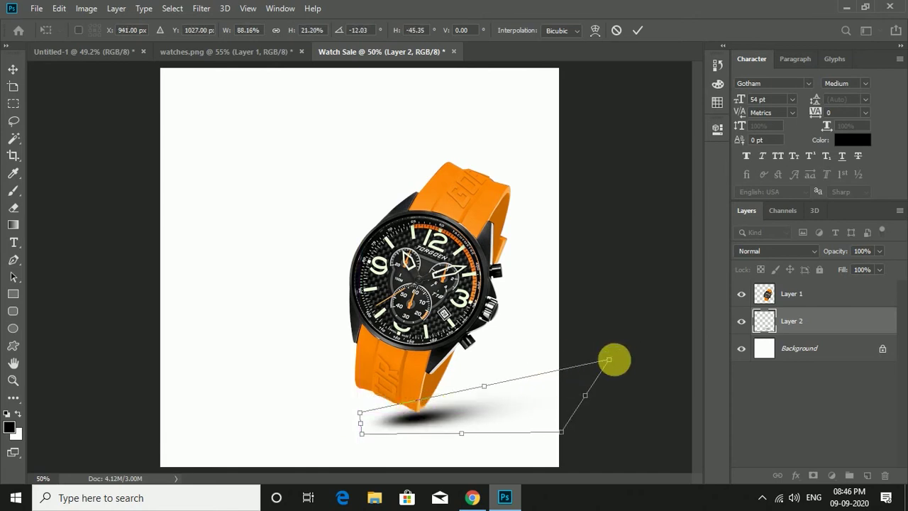
pyautogui.moveTo(624, 353); pyautogui.dragTo(686, 320)
# Fit the shadow under the watch strap and set its layer opacity to 79%.
pyautogui.moveTo(430, 424); pyautogui.dragTo(448, 415)
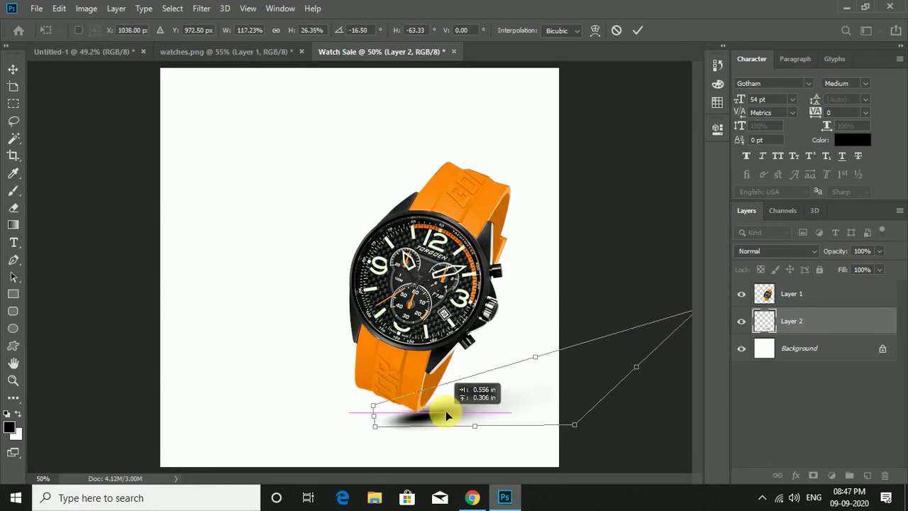
pyautogui.moveTo(539, 361); pyautogui.dragTo(546, 362)
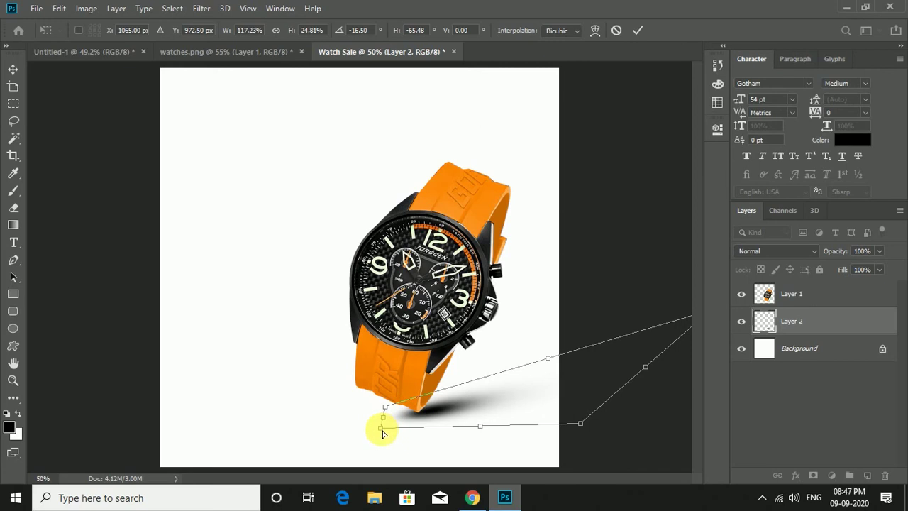
pyautogui.moveTo(382, 425); pyautogui.dragTo(425, 417)
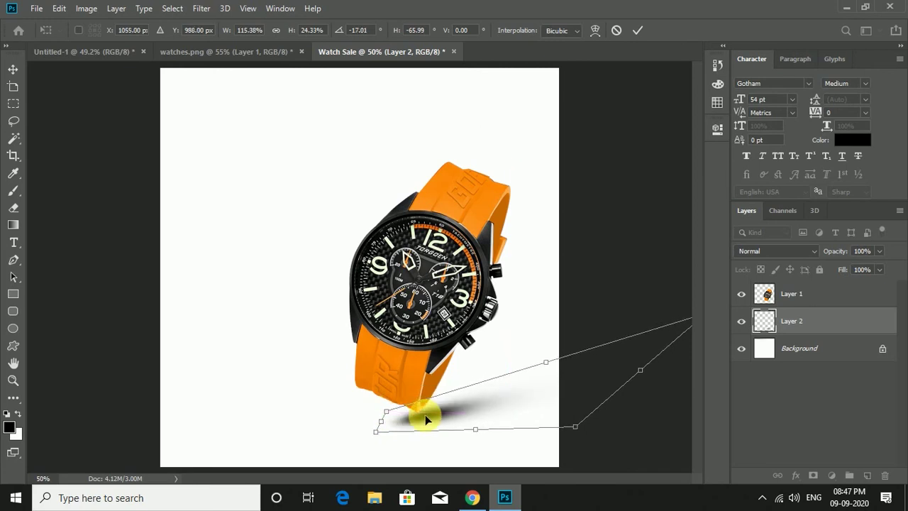
pyautogui.click(637, 30)
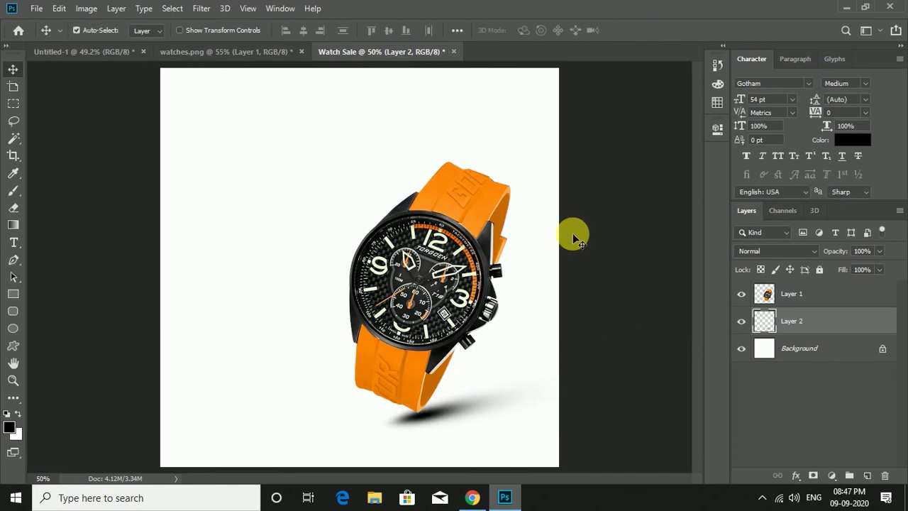
pyautogui.moveTo(834, 250); pyautogui.dragTo(831, 254)
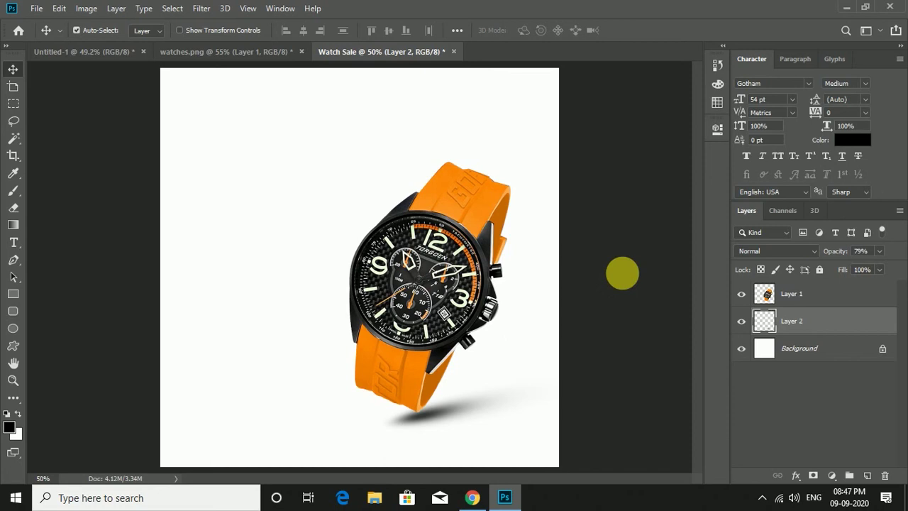
pyautogui.click(595, 269)
# Unlock the background layer and add a Gradient Overlay effect to it.
pyautogui.click(624, 258)
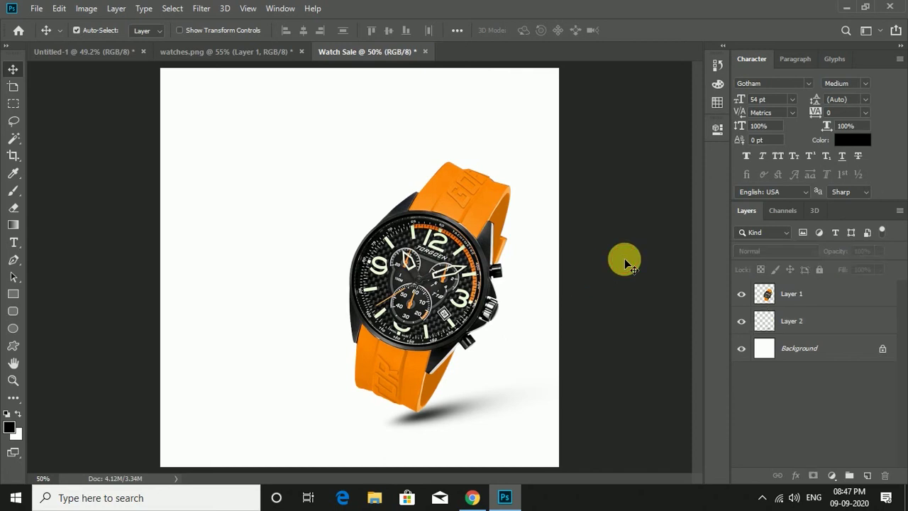
pyautogui.click(882, 349)
pyautogui.click(795, 475)
pyautogui.click(809, 433)
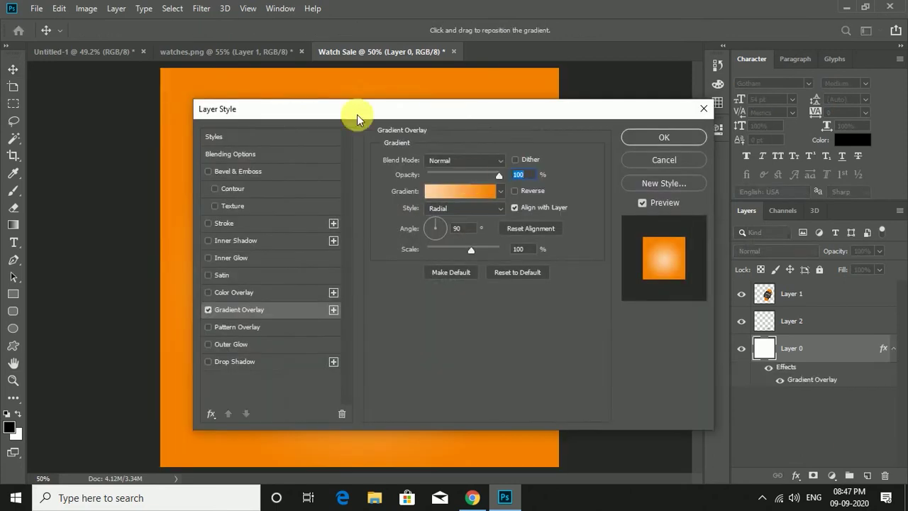
pyautogui.moveTo(356, 114)
pyautogui.mouseDown()
pyautogui.moveTo(684, 78)
pyautogui.moveTo(685, 66)
pyautogui.mouseUp()
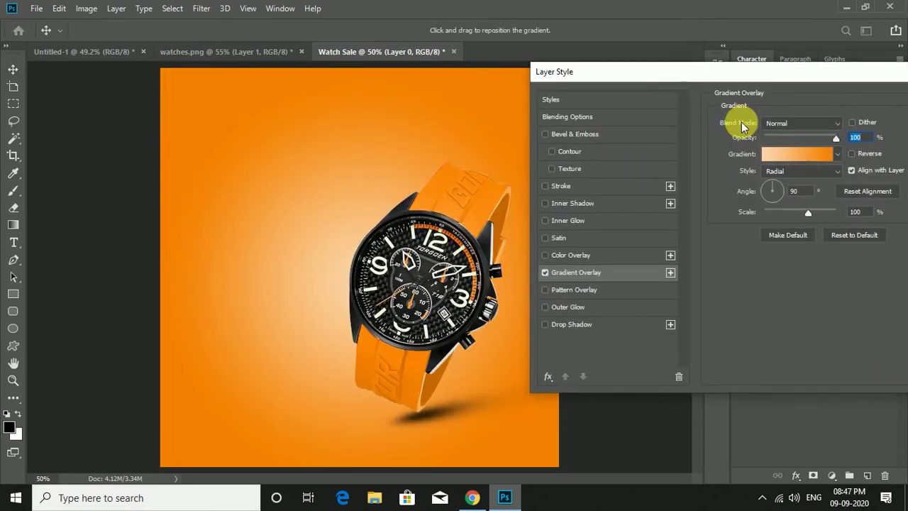
# Edit the gradient to run from light peach to orange f58100.
pyautogui.click(770, 154)
pyautogui.click(556, 303)
pyautogui.click(618, 361)
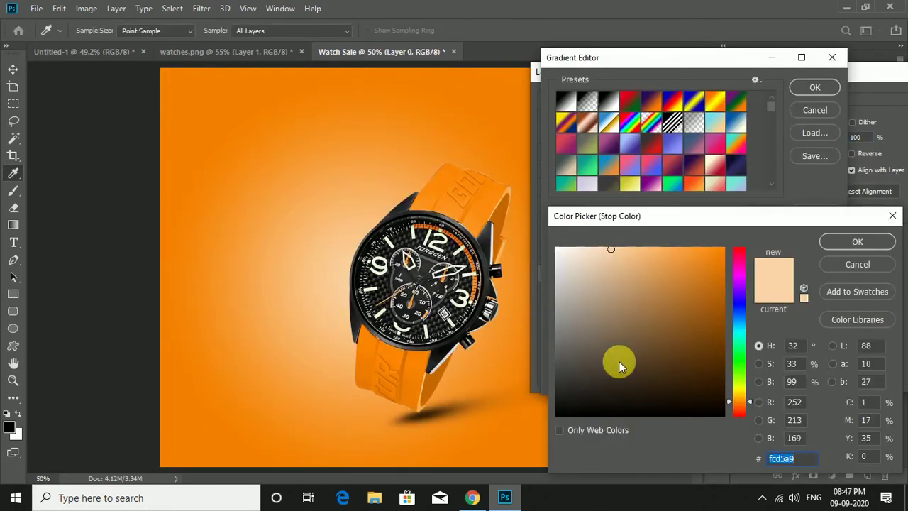
pyautogui.click(843, 243)
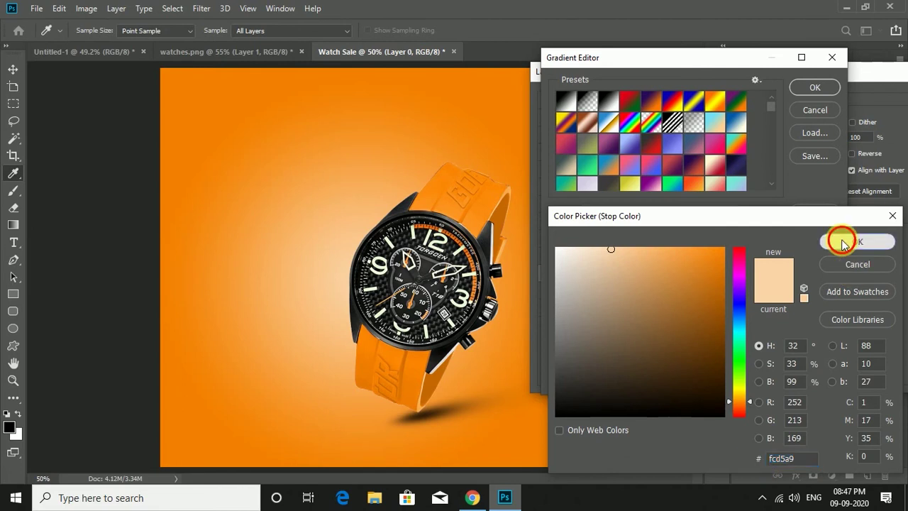
pyautogui.click(827, 302)
pyautogui.click(616, 363)
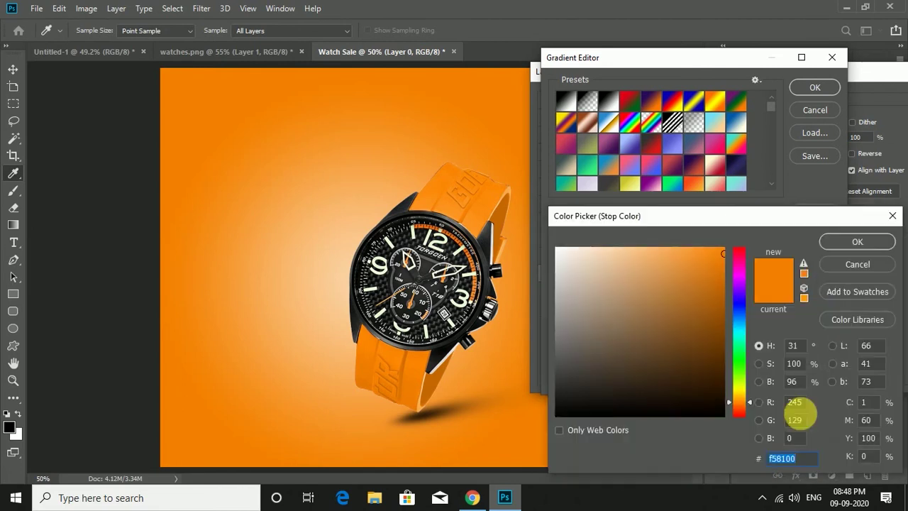
pyautogui.press('Escape')
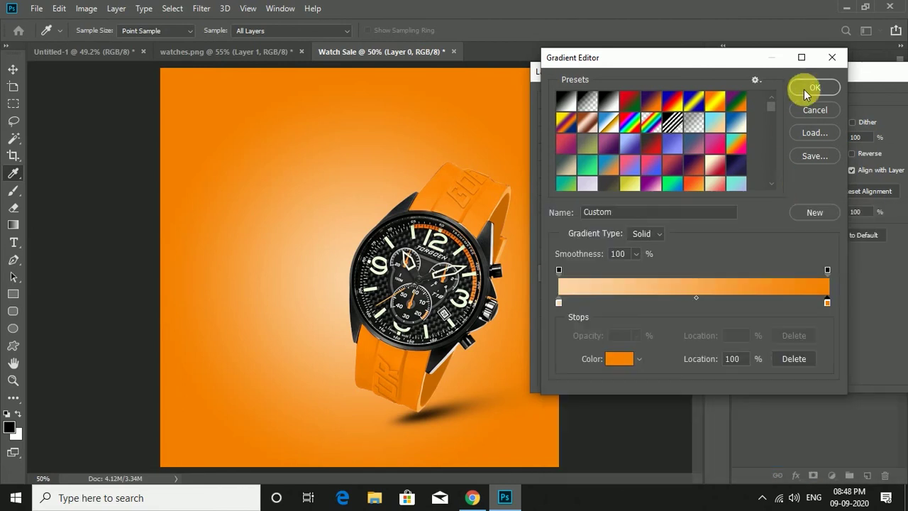
pyautogui.click(814, 88)
# Make the gradient Radial, centre the glow beside the watch and apply it.
pyautogui.click(835, 172)
pyautogui.click(804, 191)
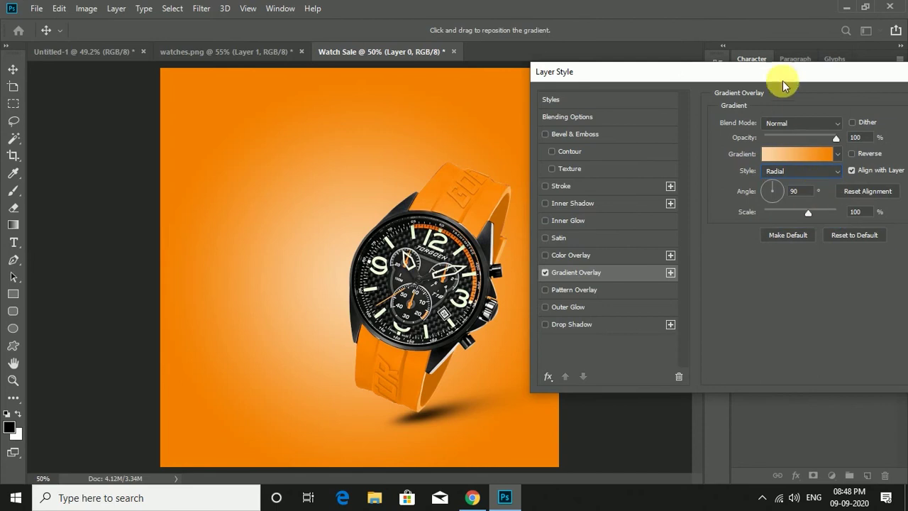
pyautogui.moveTo(781, 72); pyautogui.dragTo(773, 72)
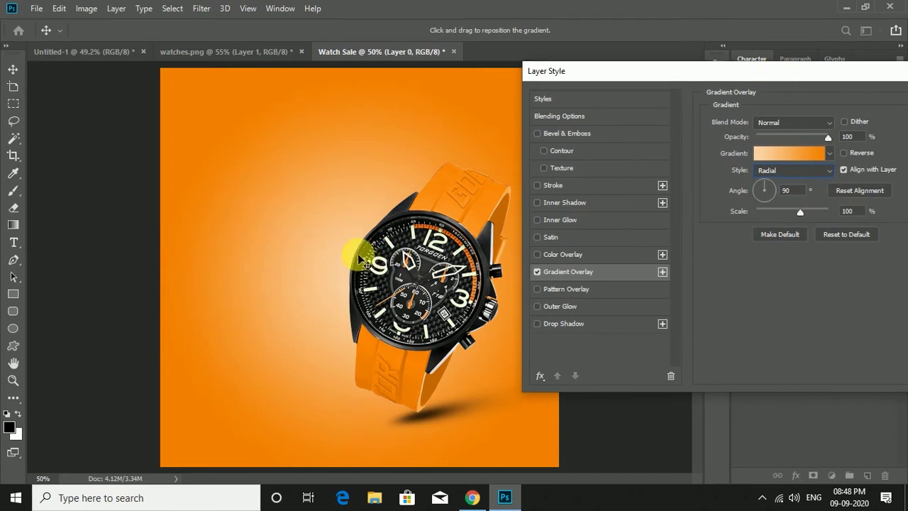
pyautogui.click(773, 110)
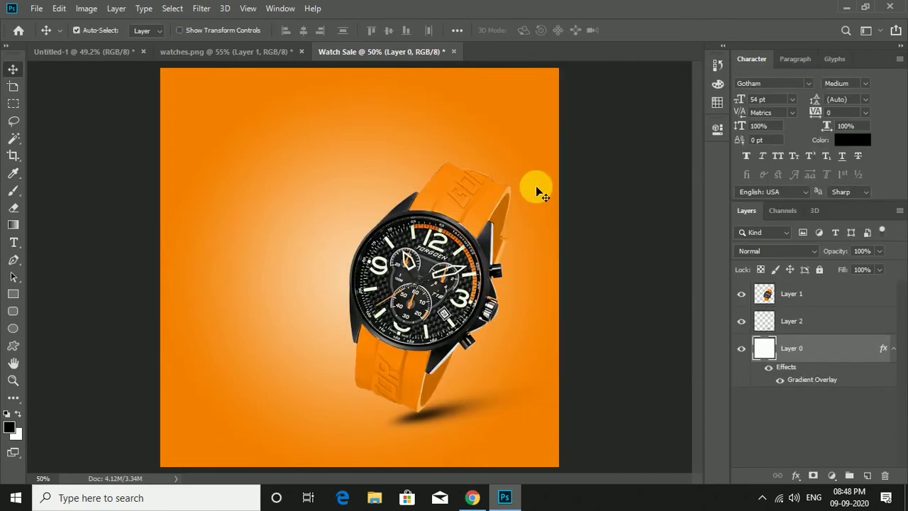
pyautogui.click(615, 169)
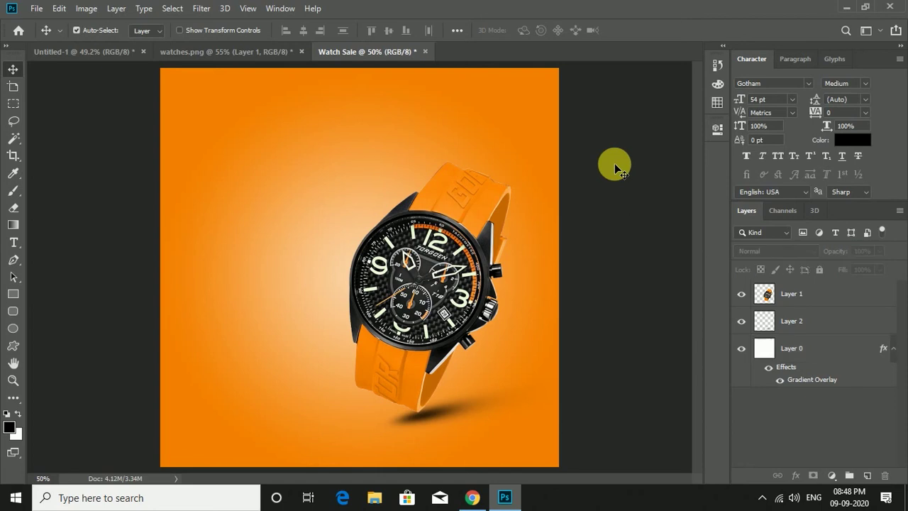
# Type white 'OUR BEST' text near the top left of the poster.
pyautogui.click(14, 244)
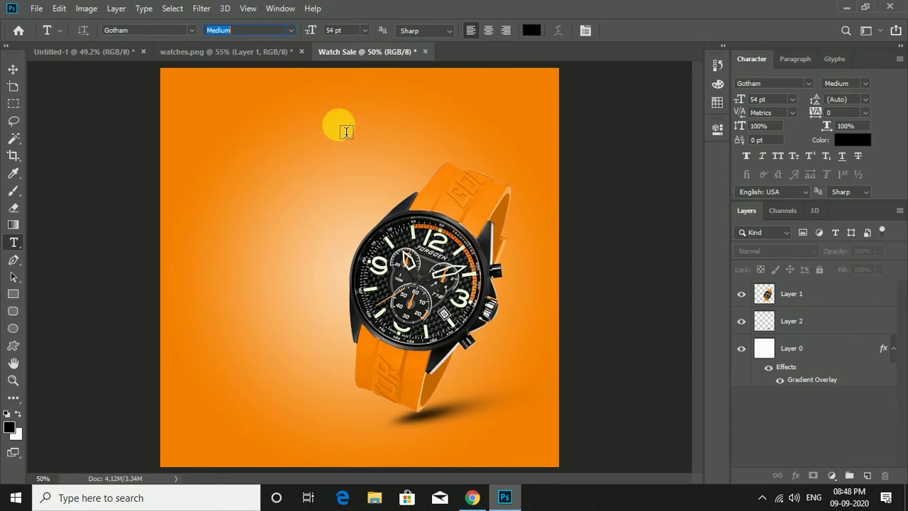
pyautogui.click(532, 29)
pyautogui.click(562, 243)
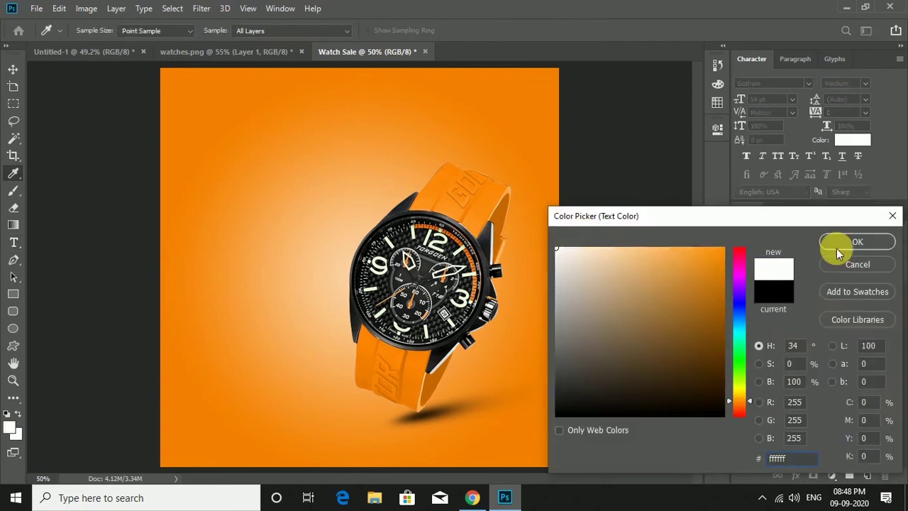
pyautogui.click(842, 246)
pyautogui.click(202, 168)
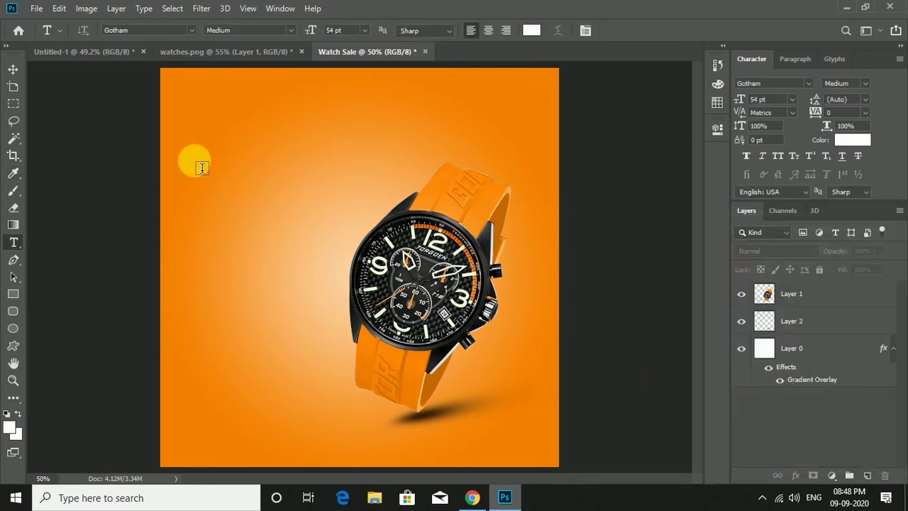
pyautogui.write('OUR BEST')
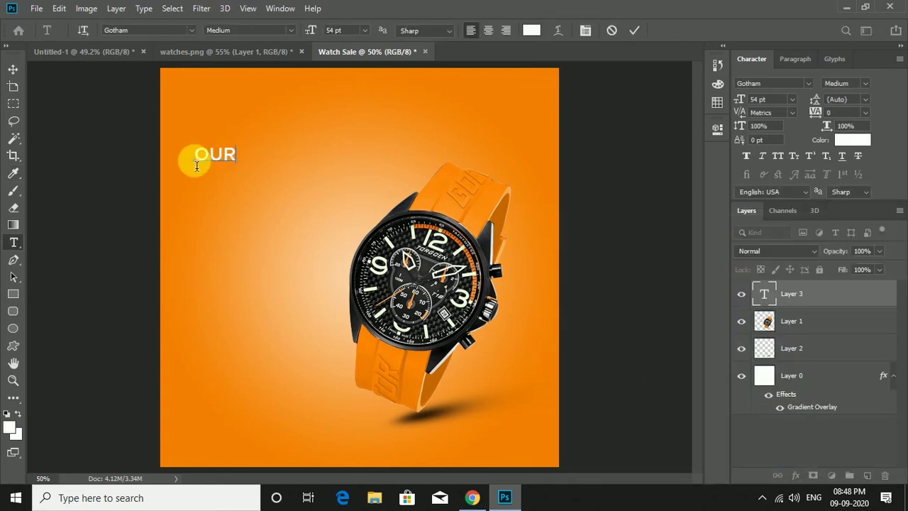
pyautogui.click(13, 69)
pyautogui.moveTo(249, 158)
pyautogui.mouseDown()
pyautogui.moveTo(248, 119)
pyautogui.moveTo(253, 148)
pyautogui.mouseUp()
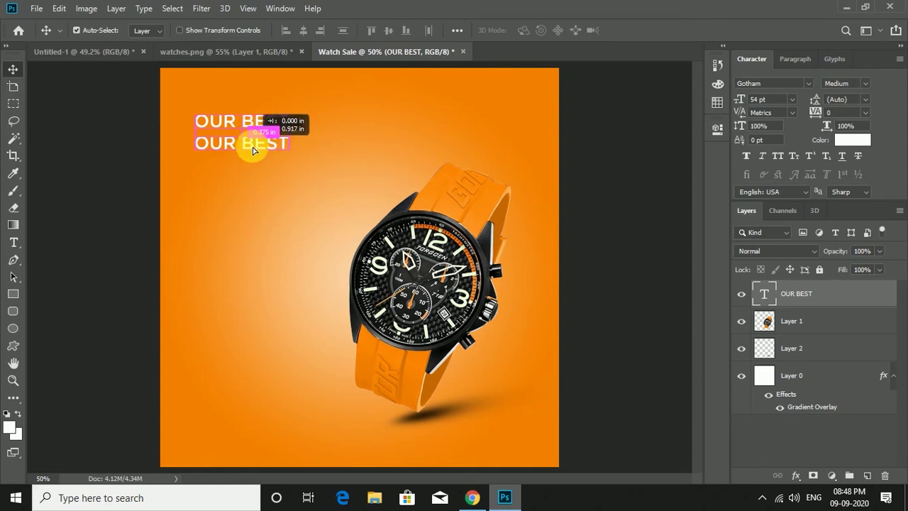
# Retype the duplicated line as 'COLLECTION' in Bold at 70 pt.
pyautogui.doubleClick(253, 145)
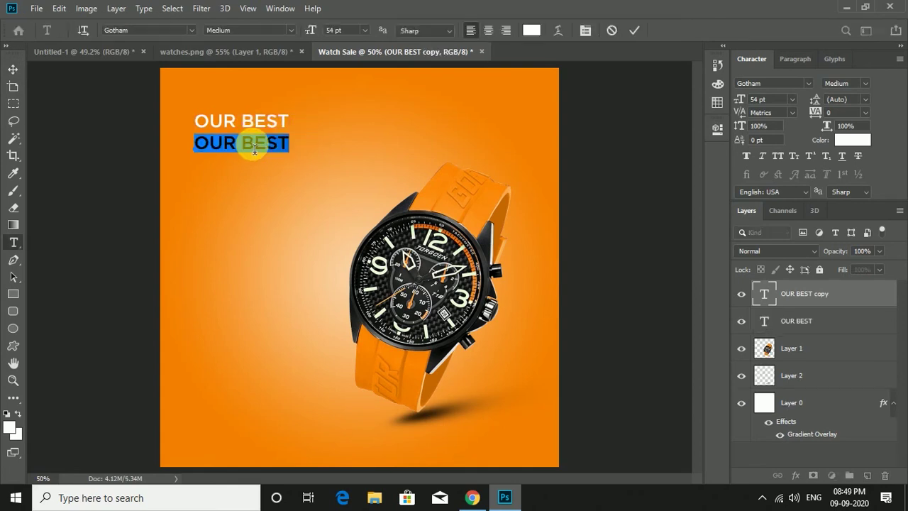
pyautogui.write('COLLECTION')
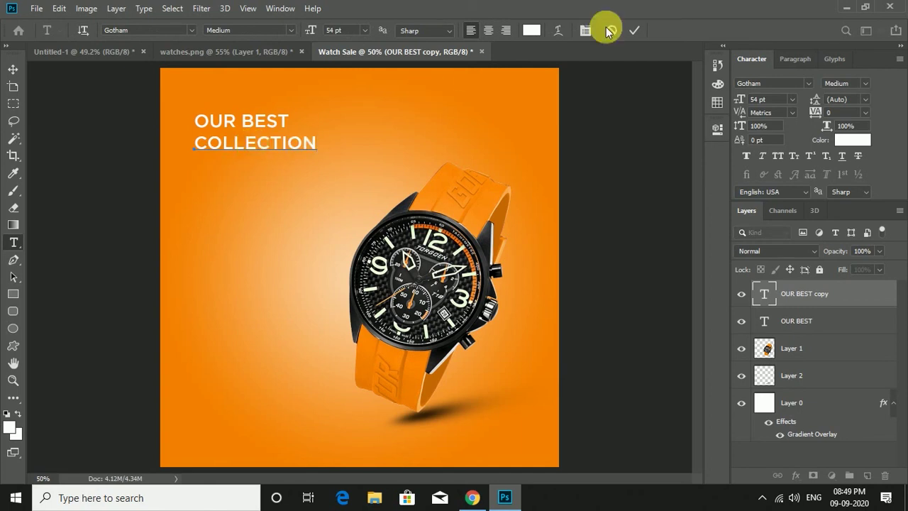
pyautogui.click(632, 30)
pyautogui.press('v')
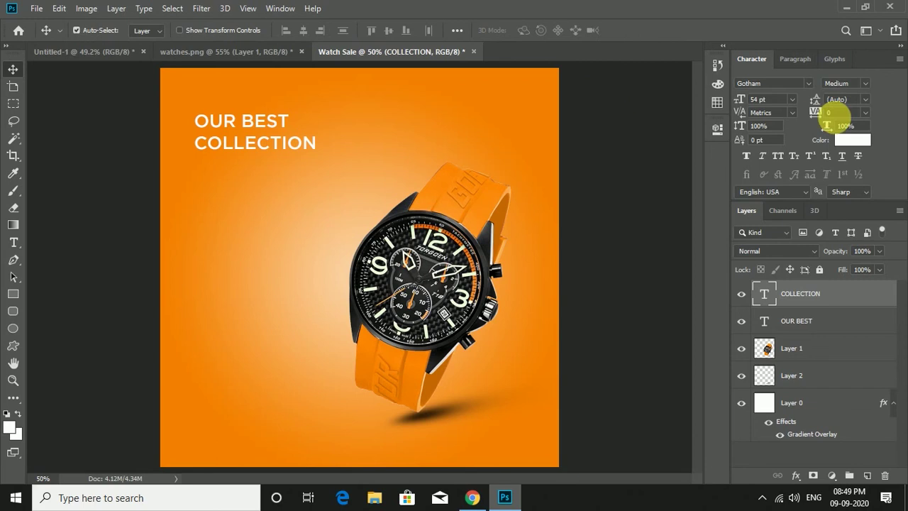
pyautogui.click(865, 83)
pyautogui.click(849, 150)
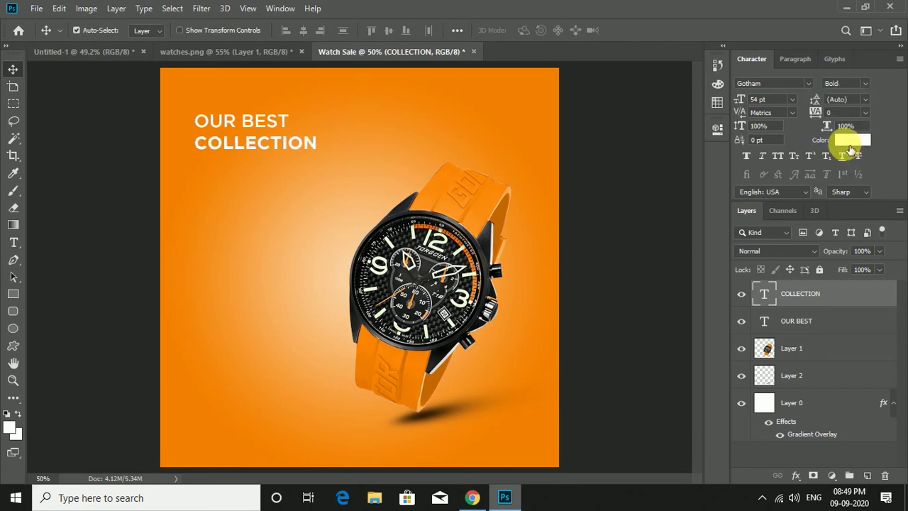
pyautogui.click(770, 100)
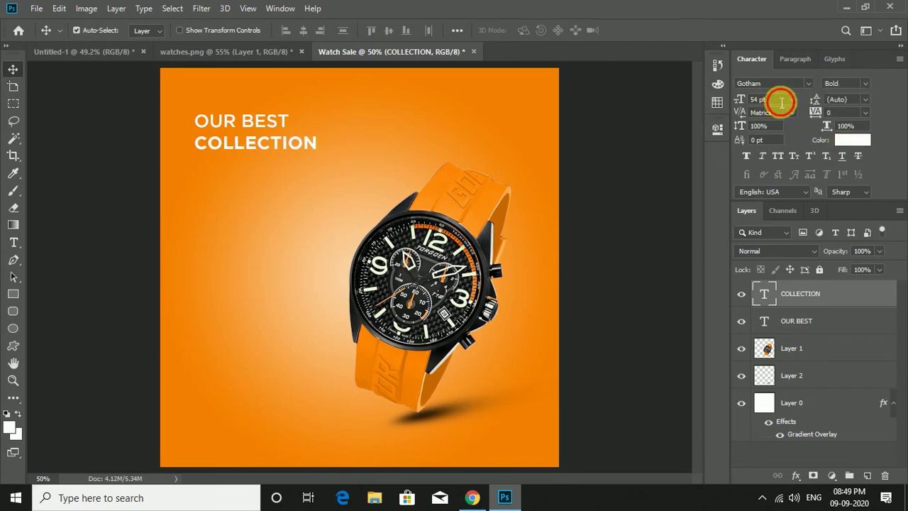
pyautogui.write('38')
pyautogui.write('88')
pyautogui.press('Return')
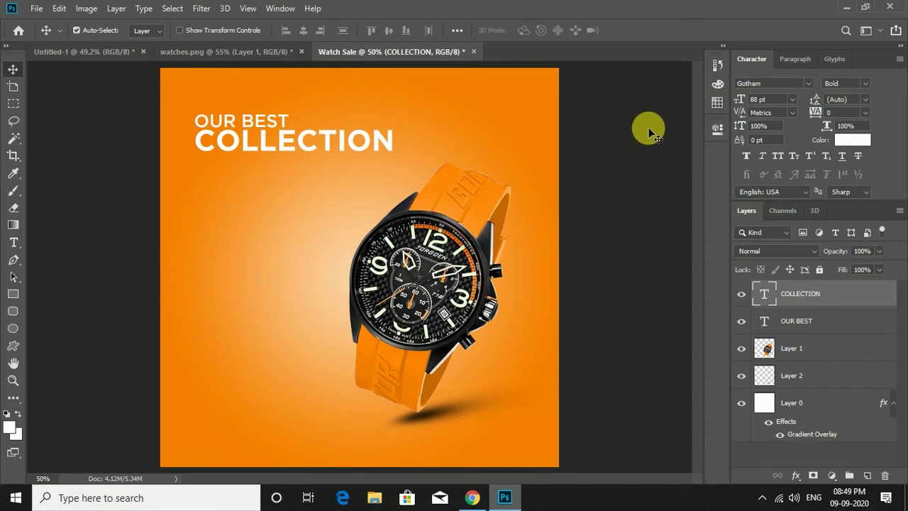
pyautogui.moveTo(740, 99)
pyautogui.mouseDown()
pyautogui.moveTo(726, 98)
pyautogui.moveTo(738, 101)
pyautogui.mouseUp()
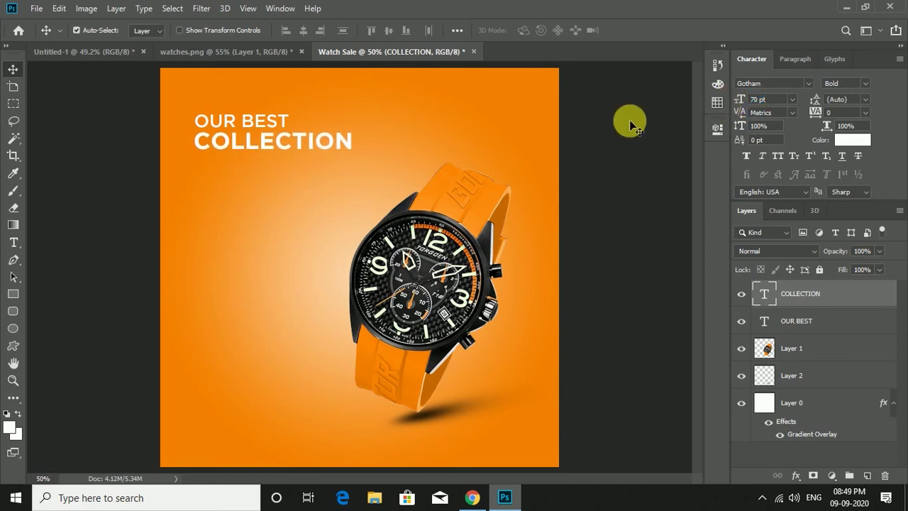
# Set OUR BEST to 60 pt and align both lines to a vertical guide at 0.75 in.
pyautogui.click(284, 119)
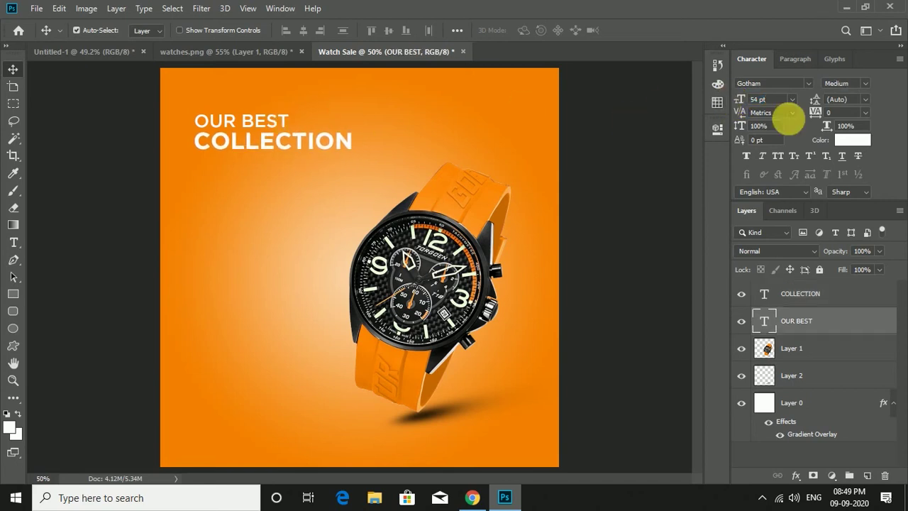
pyautogui.moveTo(740, 99); pyautogui.dragTo(742, 100)
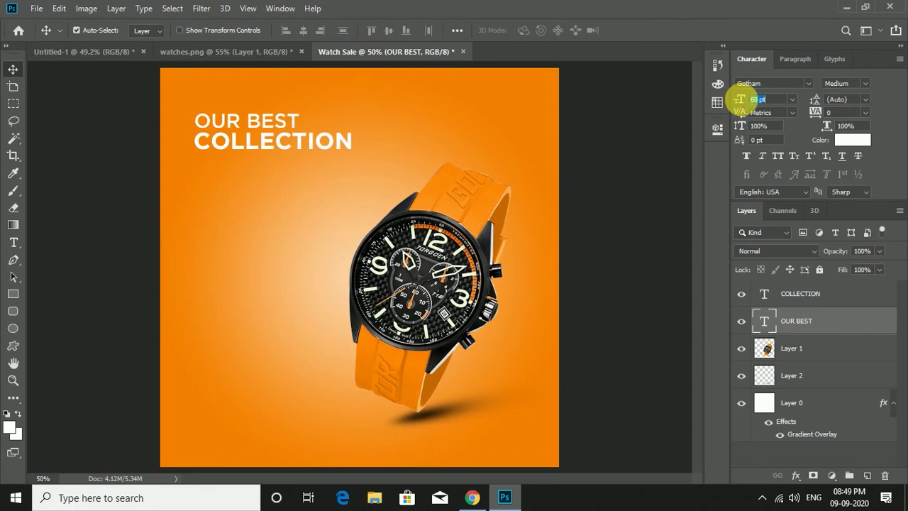
pyautogui.click(638, 192)
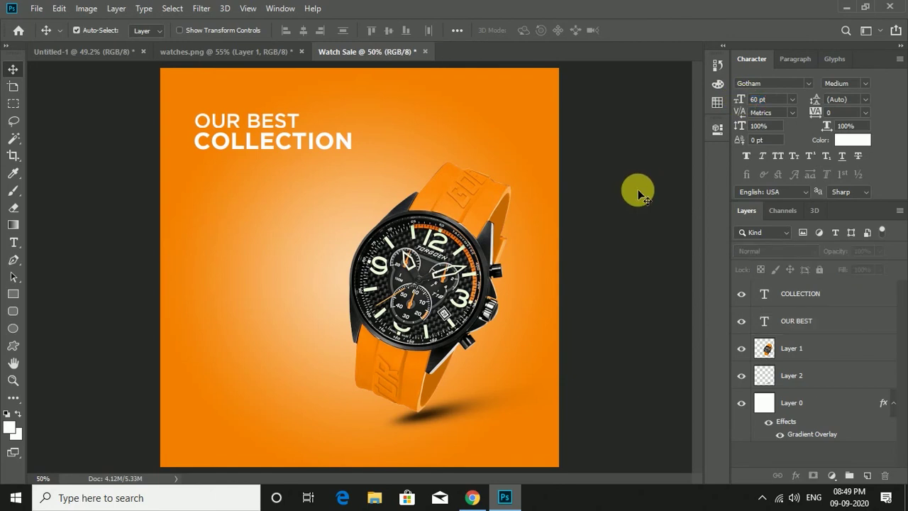
pyautogui.hotkey('ctrl', 'r')
pyautogui.moveTo(34, 233); pyautogui.dragTo(205, 233)
pyautogui.click(242, 130)
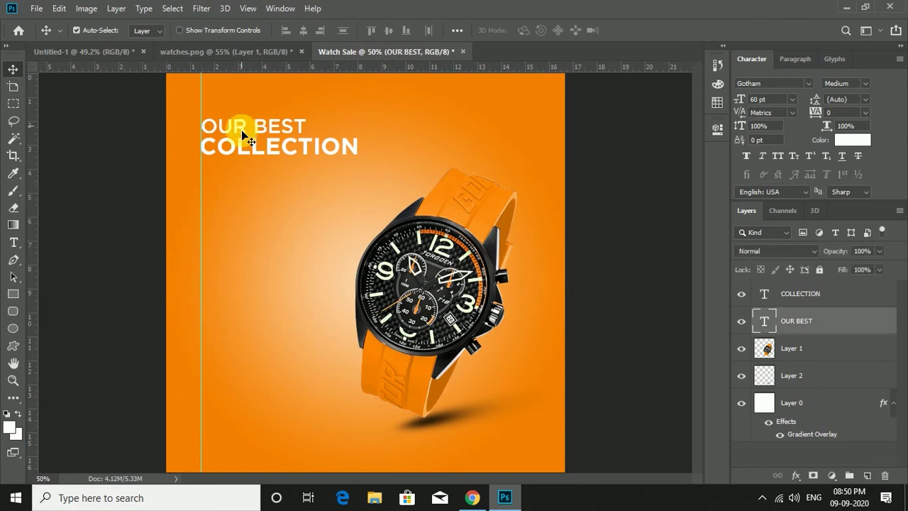
pyautogui.click(244, 153)
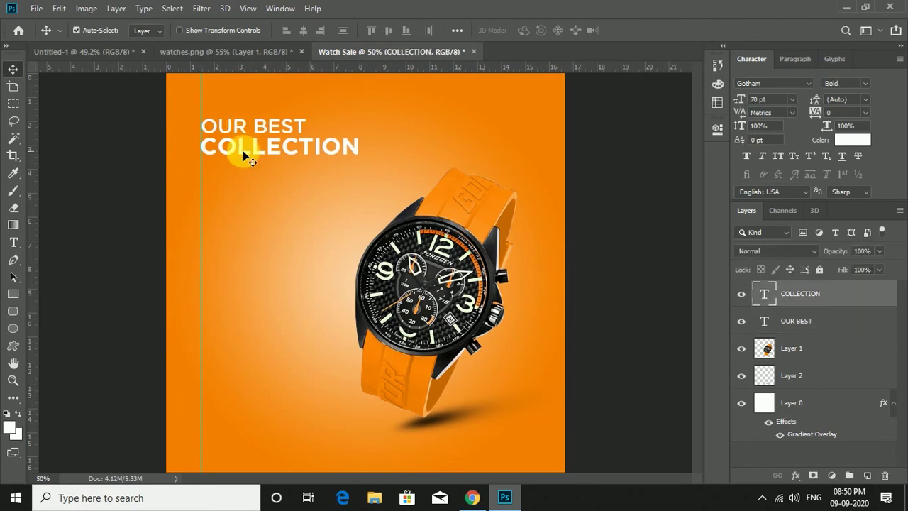
pyautogui.click(120, 180)
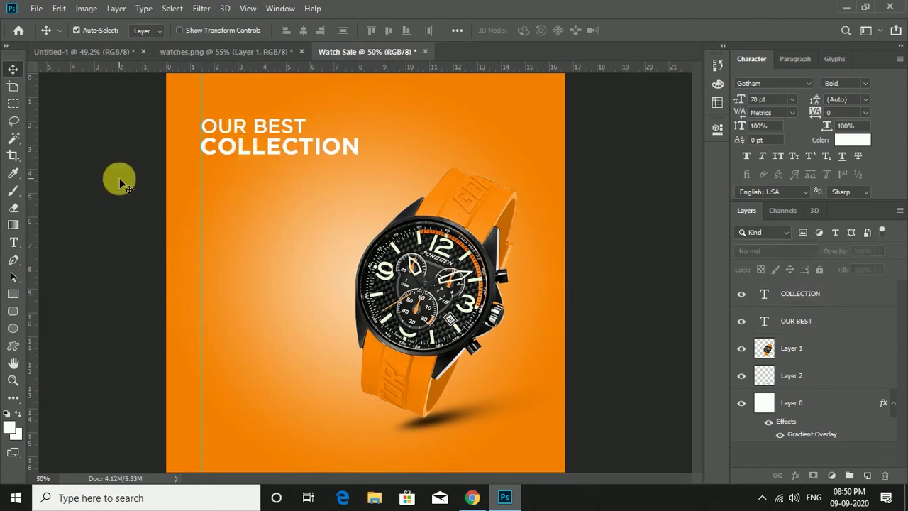
# Set the tagline text to Book weight, 16 pt, in dark grey.
pyautogui.click(13, 243)
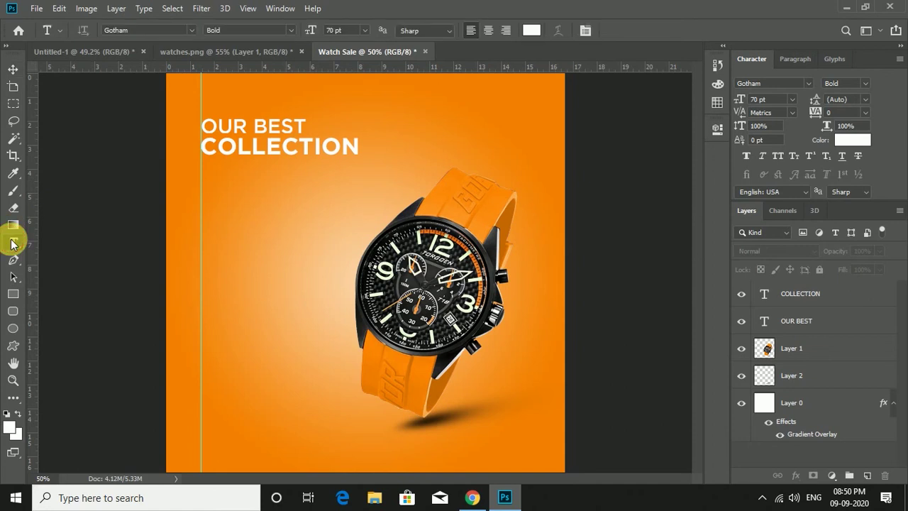
pyautogui.click(292, 31)
pyautogui.click(268, 65)
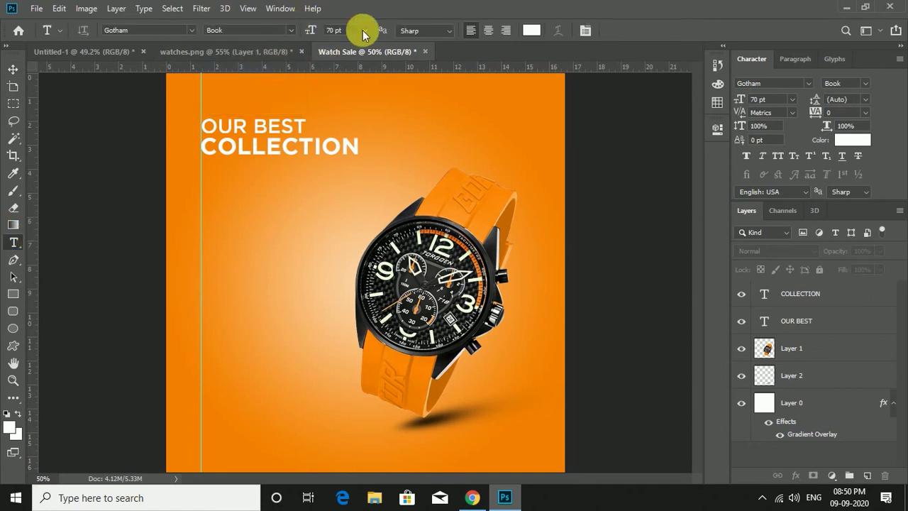
pyautogui.click(363, 31)
pyautogui.click(344, 130)
pyautogui.click(532, 29)
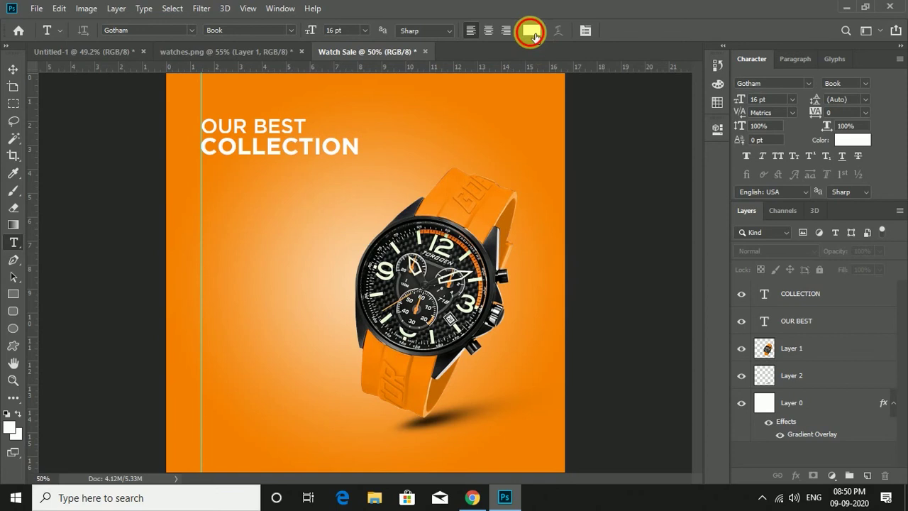
pyautogui.moveTo(568, 306)
pyautogui.mouseDown()
pyautogui.moveTo(546, 351)
pyautogui.moveTo(533, 349)
pyautogui.mouseUp()
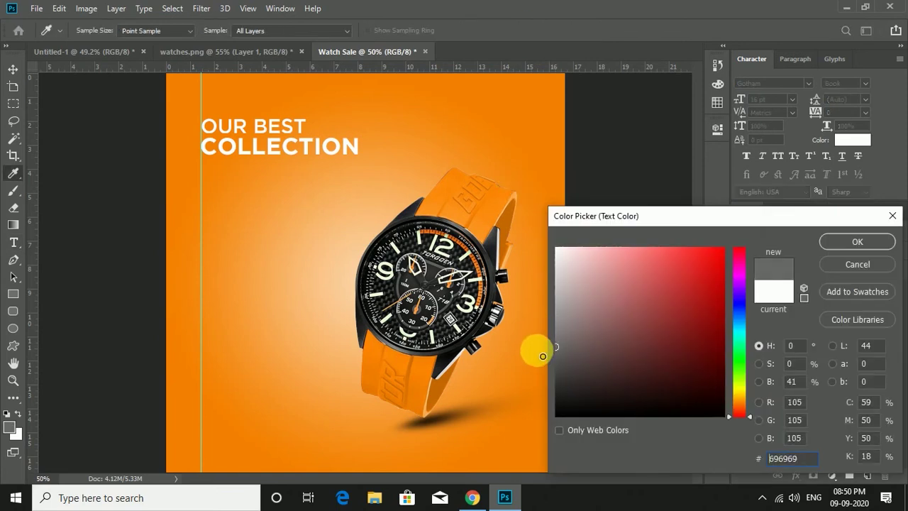
pyautogui.press('Return')
pyautogui.write('Make your time perfect with the perfect watch.')
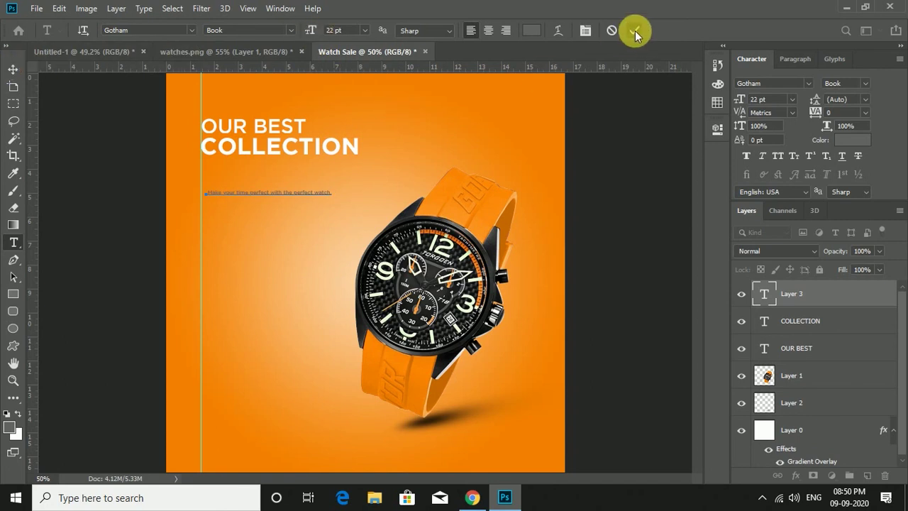
# Enlarge the tagline to 31 pt and wrap it onto two lines.
pyautogui.click(634, 31)
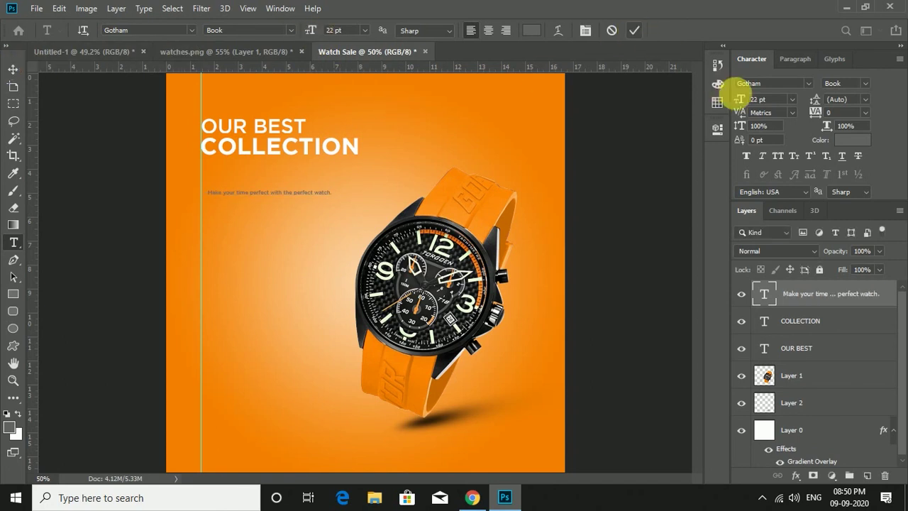
pyautogui.moveTo(750, 99); pyautogui.dragTo(757, 99)
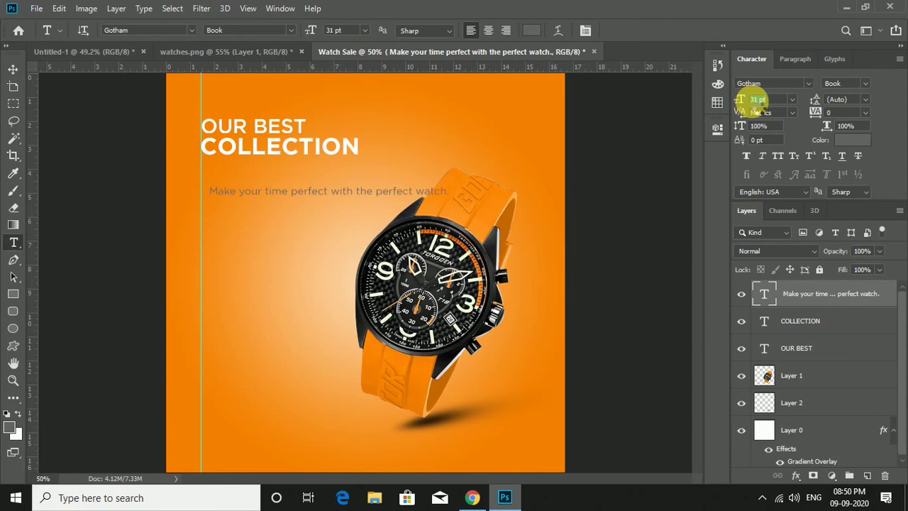
pyautogui.click(360, 202)
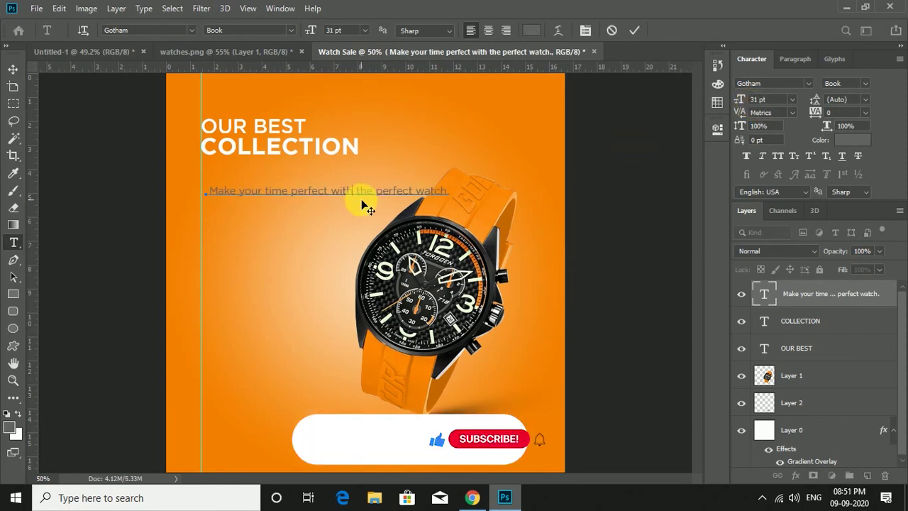
pyautogui.click(634, 30)
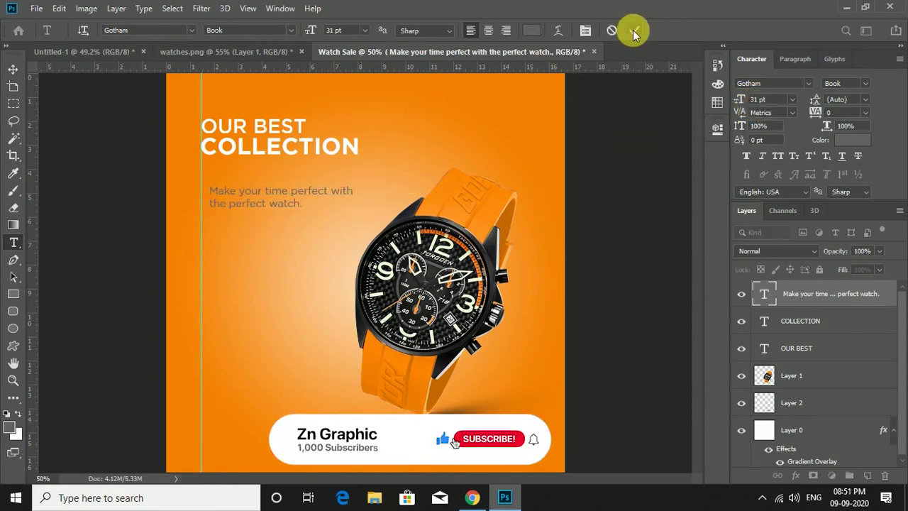
# Make the tagline black and move it just under COLLECTION on the guide.
pyautogui.click(853, 140)
pyautogui.click(566, 385)
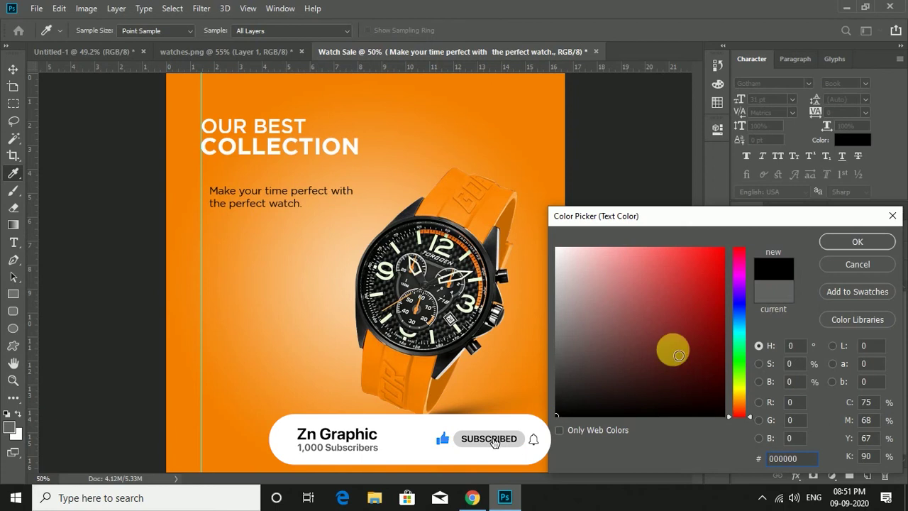
pyautogui.click(857, 241)
pyautogui.click(12, 69)
pyautogui.moveTo(283, 193); pyautogui.dragTo(277, 179)
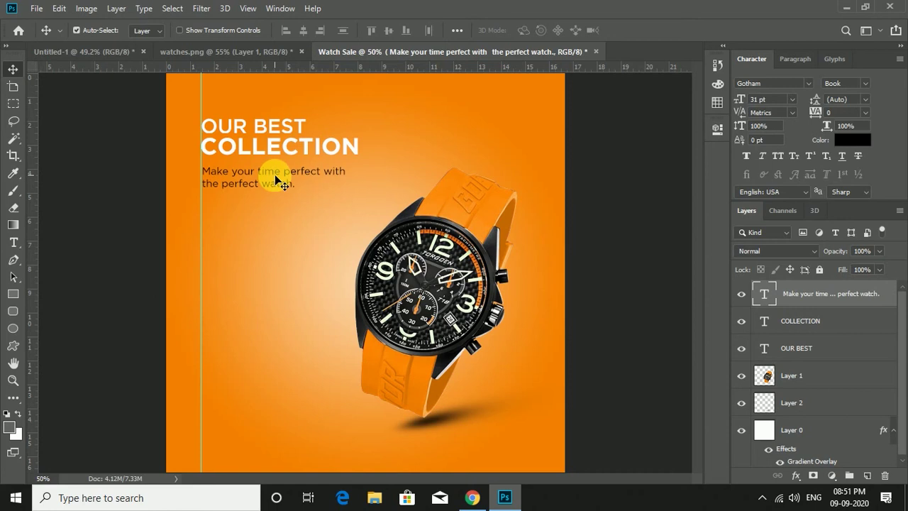
pyautogui.moveTo(279, 182); pyautogui.dragTo(278, 182)
pyautogui.click(122, 172)
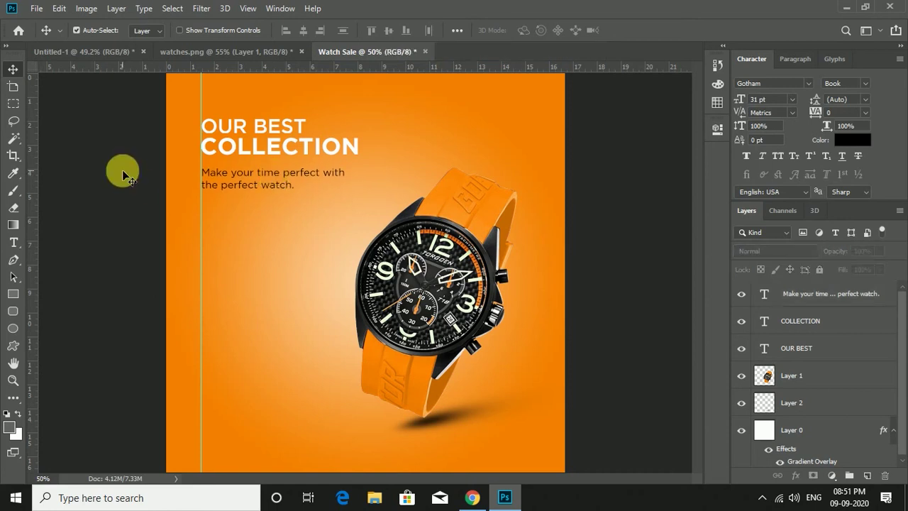
# Draw a 780 px circle with no fill and a 3 px white stroke over the headline.
pyautogui.click(13, 328)
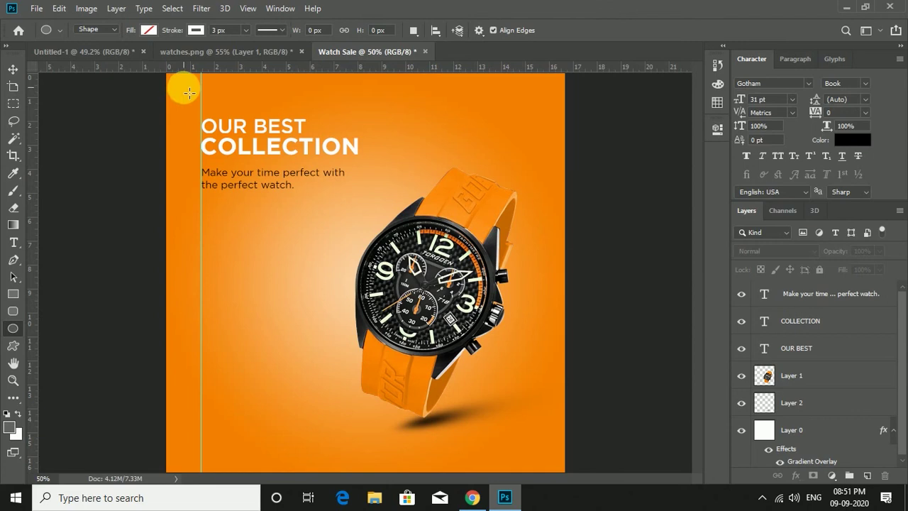
pyautogui.click(196, 32)
pyautogui.click(148, 30)
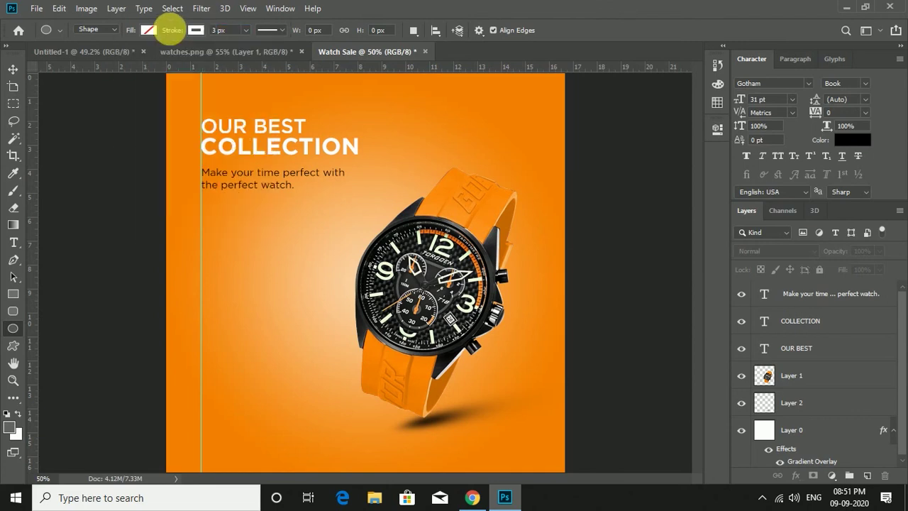
pyautogui.click(149, 30)
pyautogui.moveTo(170, 83); pyautogui.dragTo(444, 343)
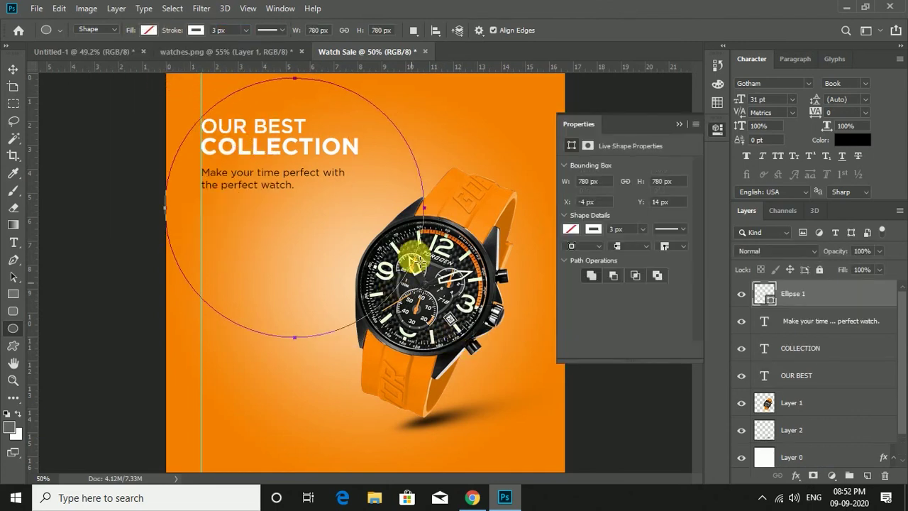
pyautogui.click(679, 124)
# Shift the circle up-left so it runs off the poster's top-left edge.
pyautogui.click(14, 69)
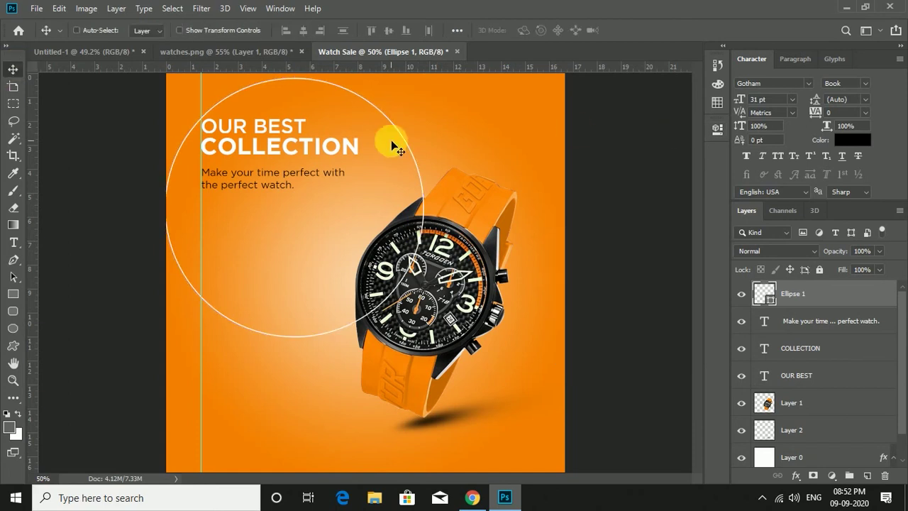
pyautogui.hotkey('ctrl', 't')
pyautogui.moveTo(424, 207)
pyautogui.mouseDown()
pyautogui.moveTo(380, 185)
pyautogui.moveTo(377, 157)
pyautogui.mouseUp()
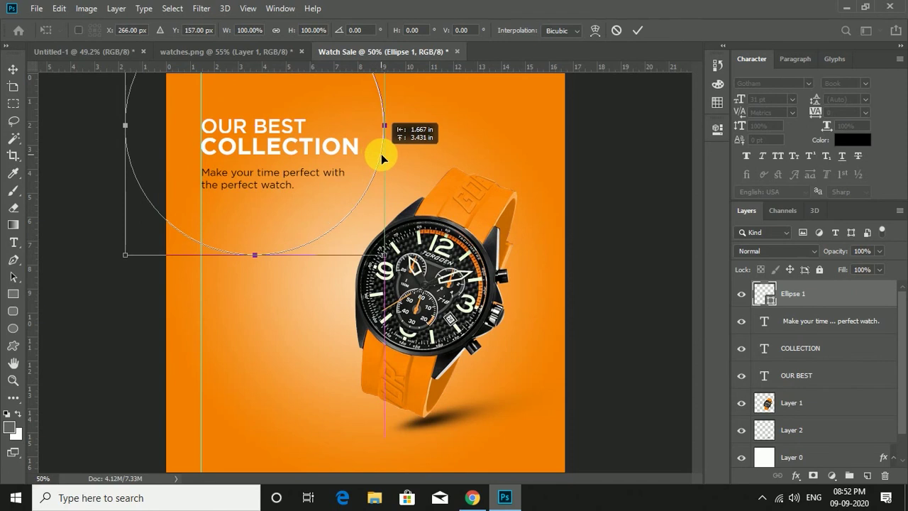
pyautogui.click(638, 30)
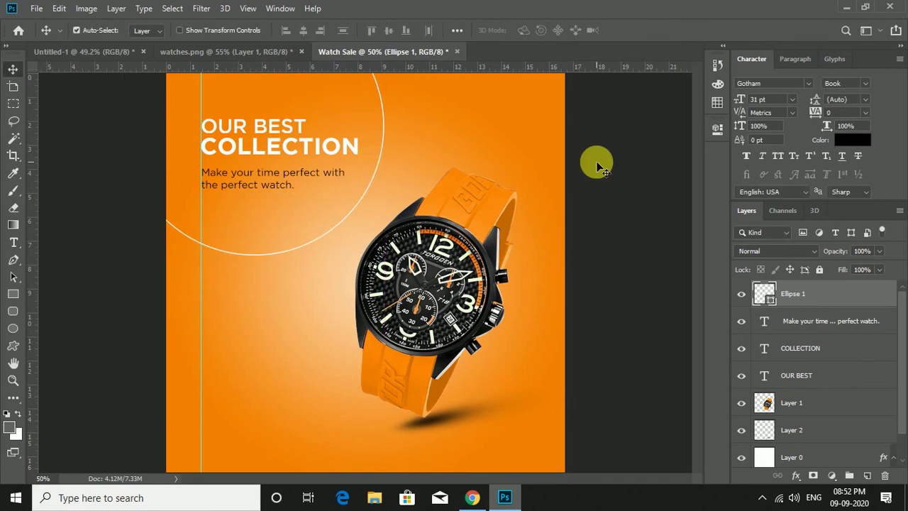
pyautogui.click(605, 162)
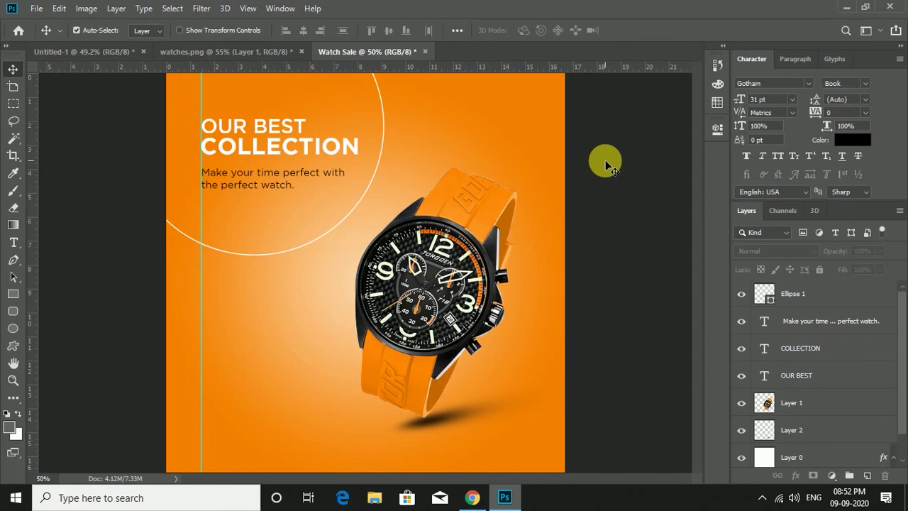
# Type '45% OFF' in Gotham Bold 48 pt below the circle.
pyautogui.click(13, 241)
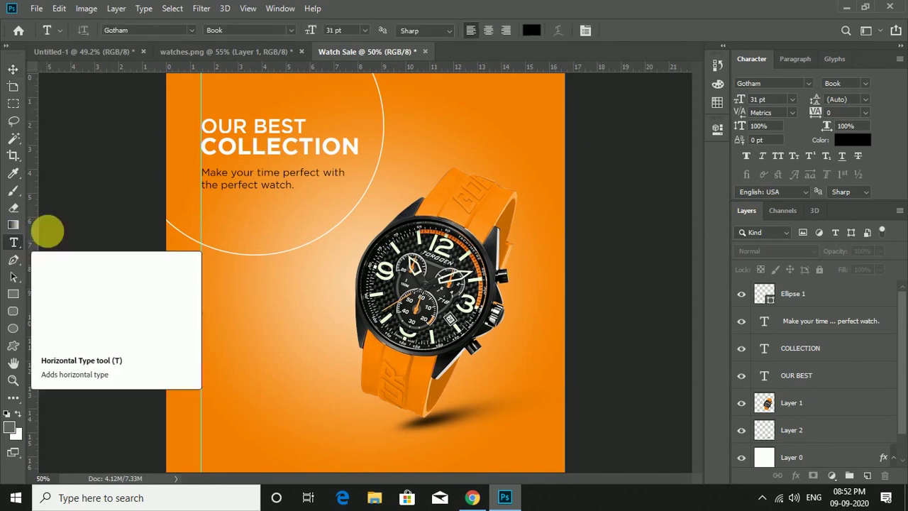
pyautogui.click(289, 30)
pyautogui.click(256, 102)
pyautogui.click(364, 29)
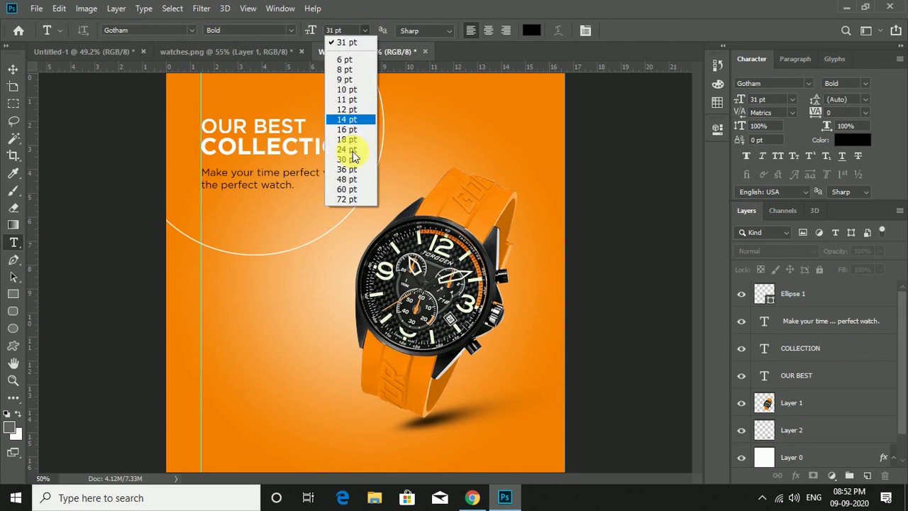
pyautogui.click(352, 178)
pyautogui.click(212, 320)
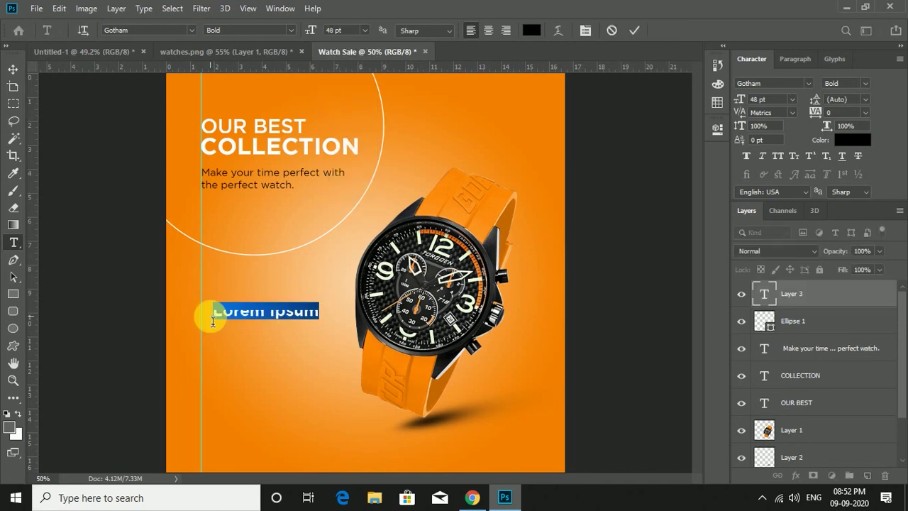
pyautogui.write('45')
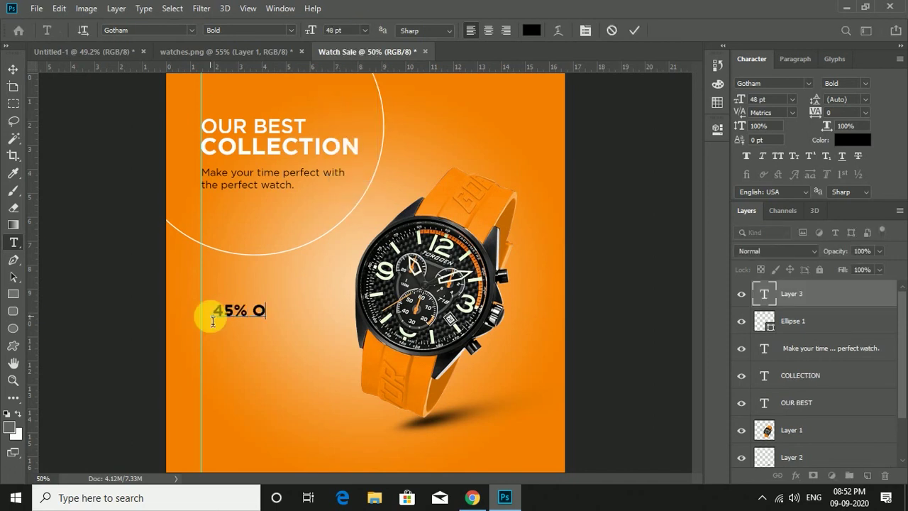
pyautogui.click(12, 69)
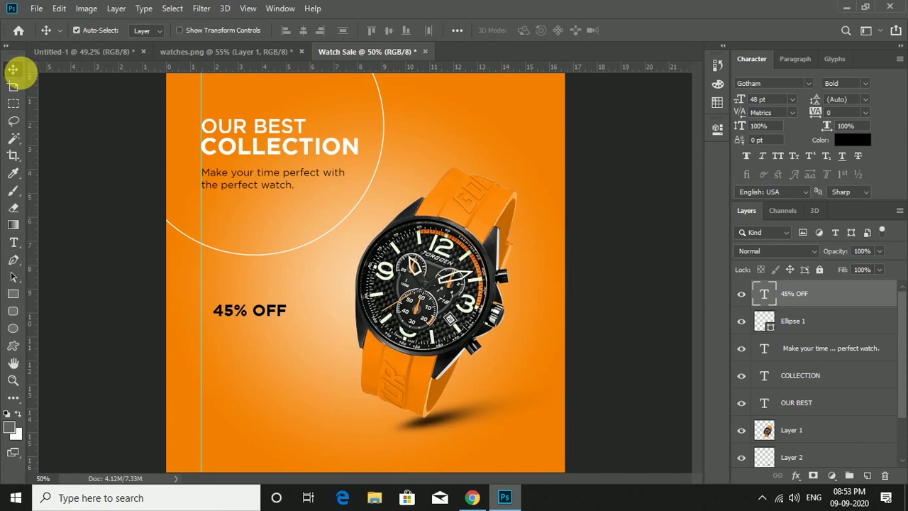
# Position 45% OFF and Alt-drag a copy directly beneath it.
pyautogui.moveTo(269, 313); pyautogui.dragTo(276, 332)
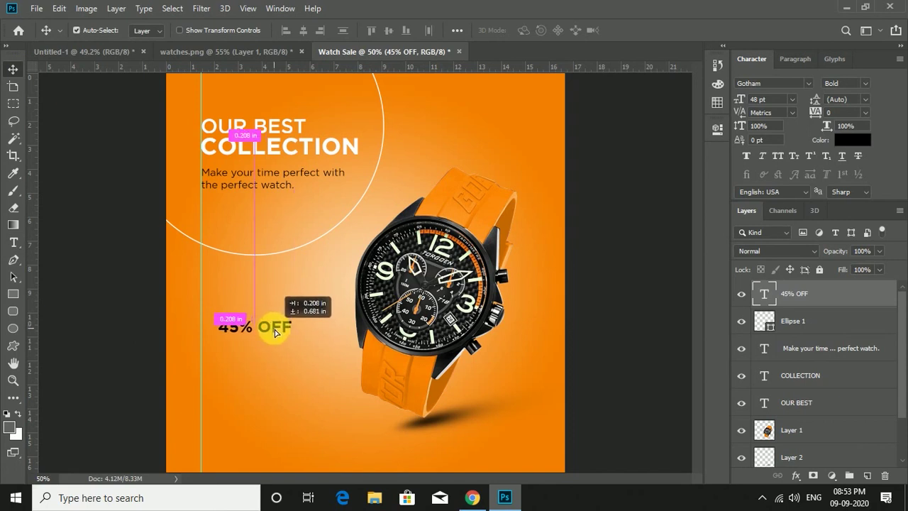
pyautogui.click(136, 247)
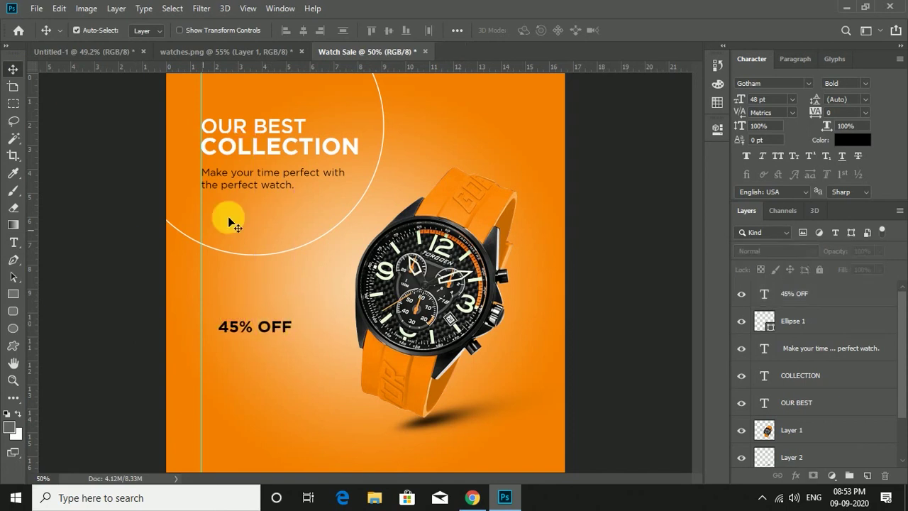
pyautogui.moveTo(282, 335); pyautogui.dragTo(283, 352)
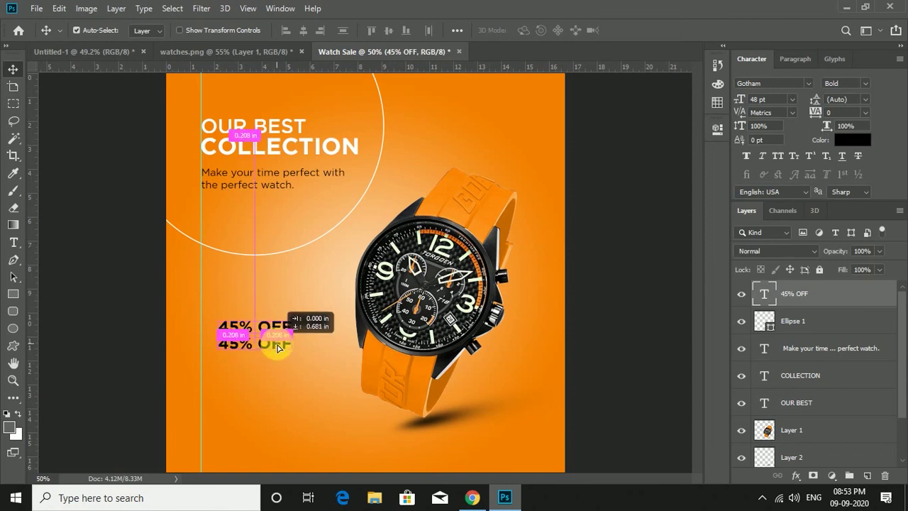
# Change the copy to 'over 300 sale items' in Gotham Book at 38 pt.
pyautogui.doubleClick(278, 347)
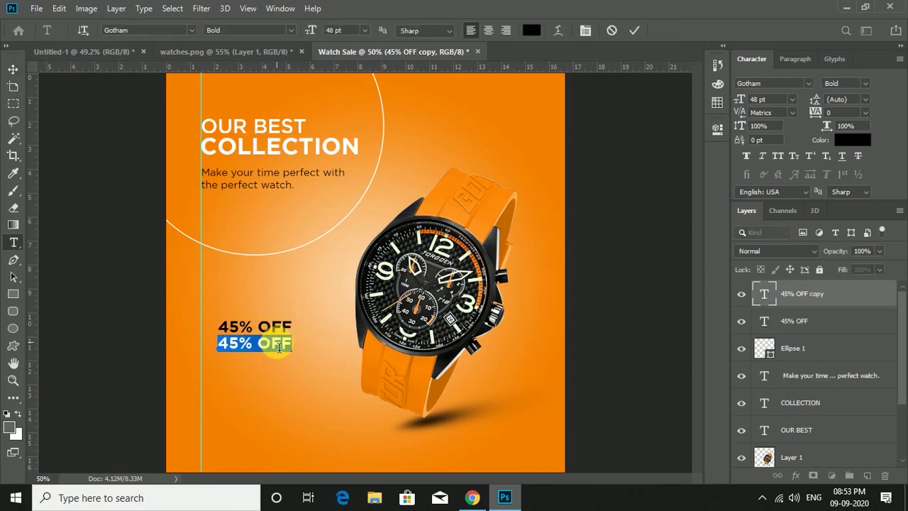
pyautogui.write('over 300 sale items')
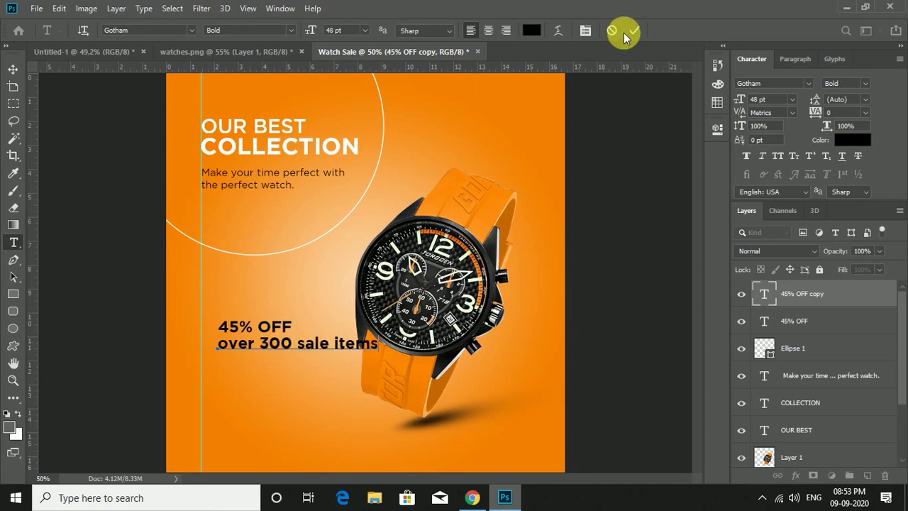
pyautogui.click(624, 32)
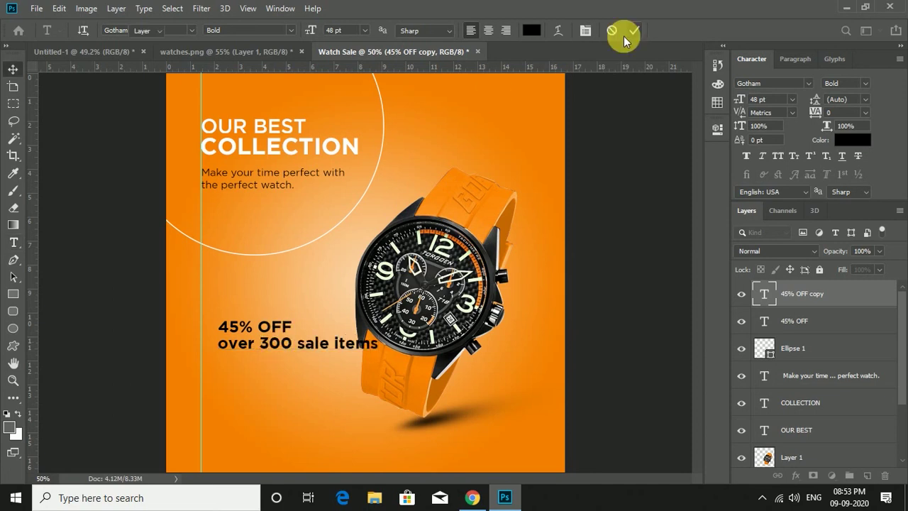
pyautogui.press('v')
pyautogui.click(832, 83)
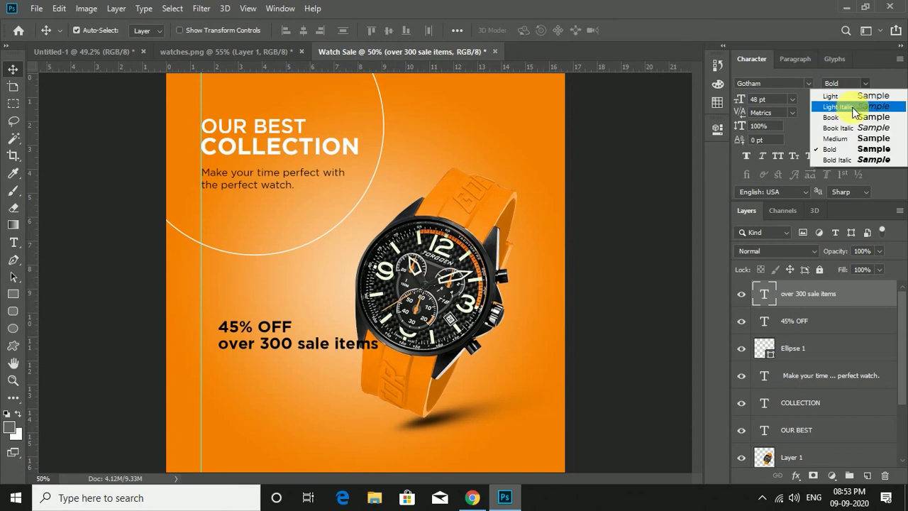
pyautogui.click(847, 103)
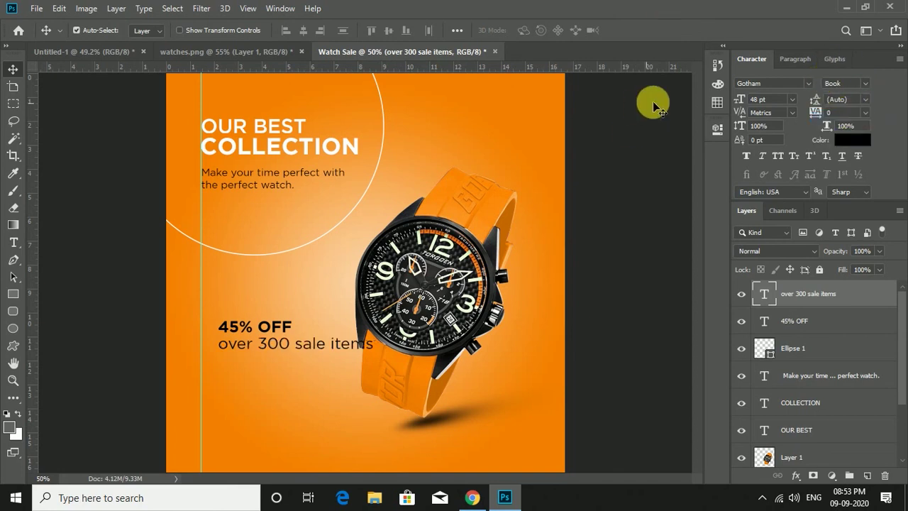
pyautogui.click(739, 101)
pyautogui.moveTo(737, 99); pyautogui.dragTo(734, 100)
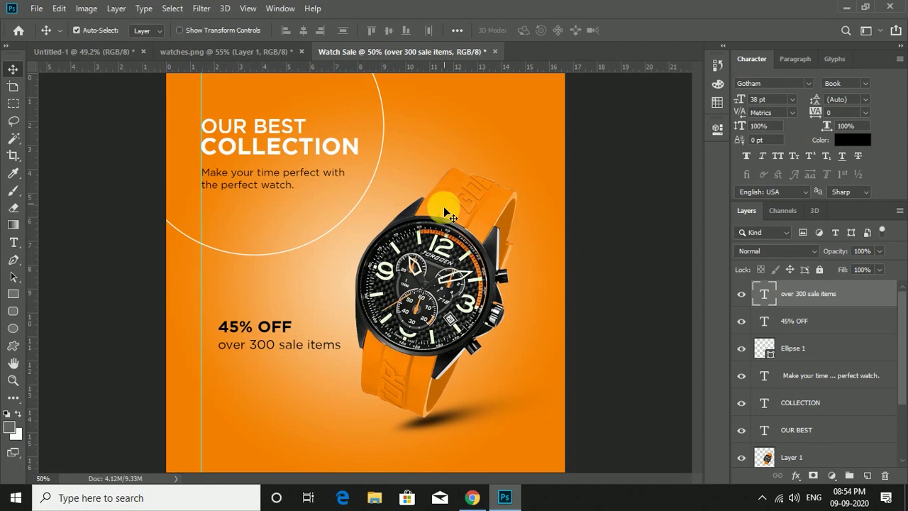
# Align 'over 300 sale items' to the guide under 45% OFF at 34 pt.
pyautogui.hotkey('shift', 'Left')
pyautogui.hotkey('shift', 'Left')
pyautogui.hotkey('shift', 'Left')
pyautogui.hotkey('shift', 'Left')
pyautogui.hotkey('shift', 'Up')
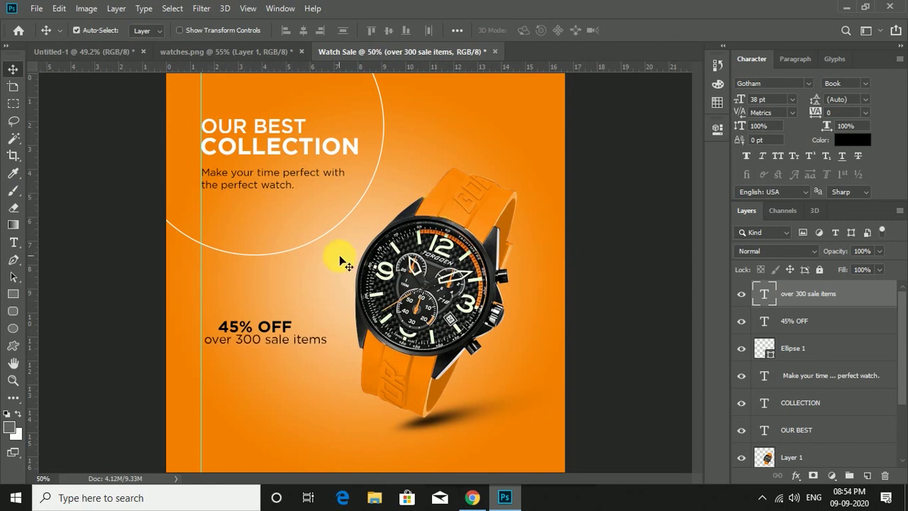
pyautogui.hotkey('shift', 'Left')
pyautogui.press('Down')
pyautogui.press('Down')
pyautogui.press('Down')
pyautogui.press('Down')
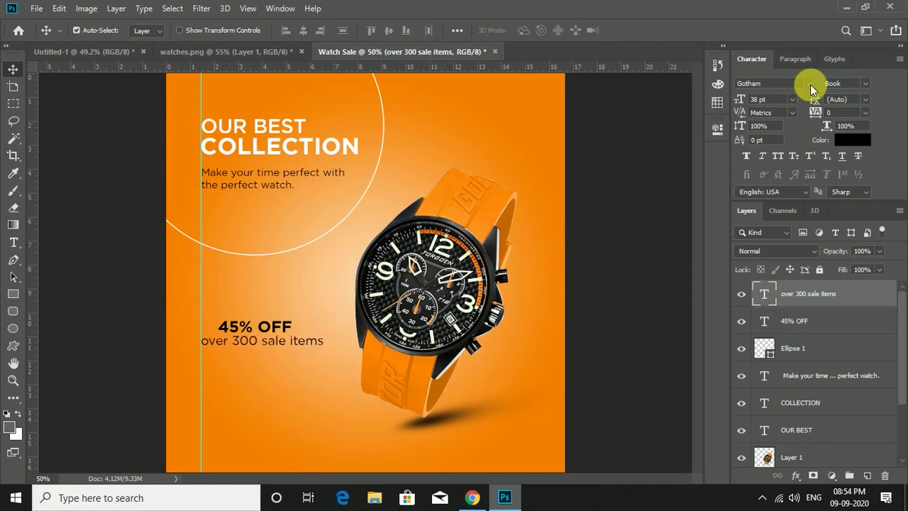
pyautogui.moveTo(748, 101); pyautogui.dragTo(742, 103)
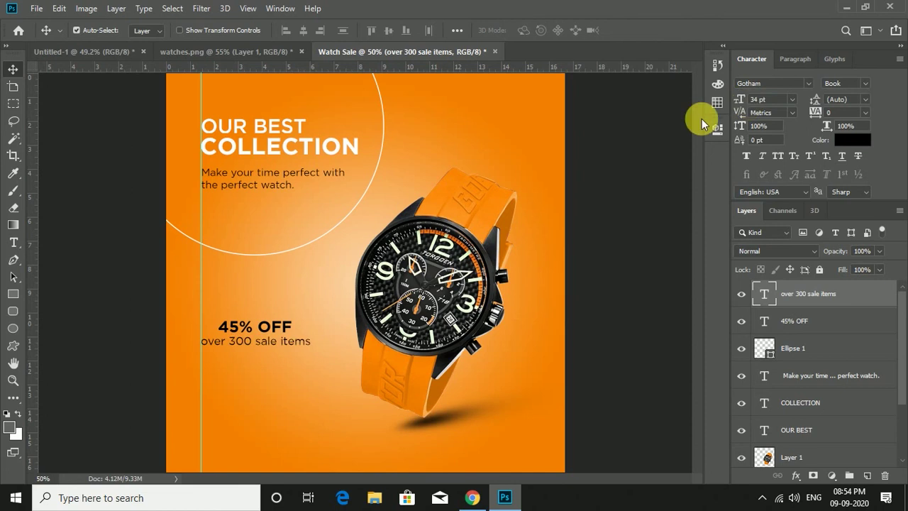
pyautogui.click(615, 183)
pyautogui.click(275, 326)
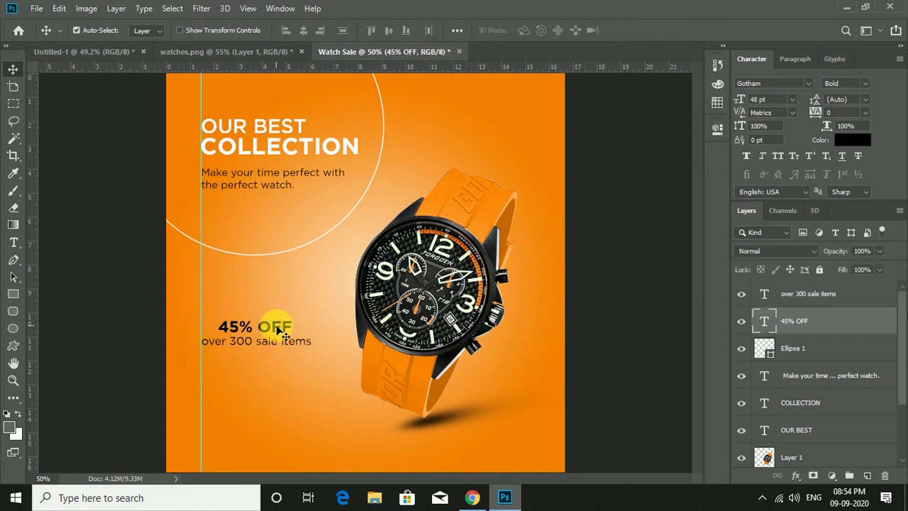
pyautogui.click(47, 272)
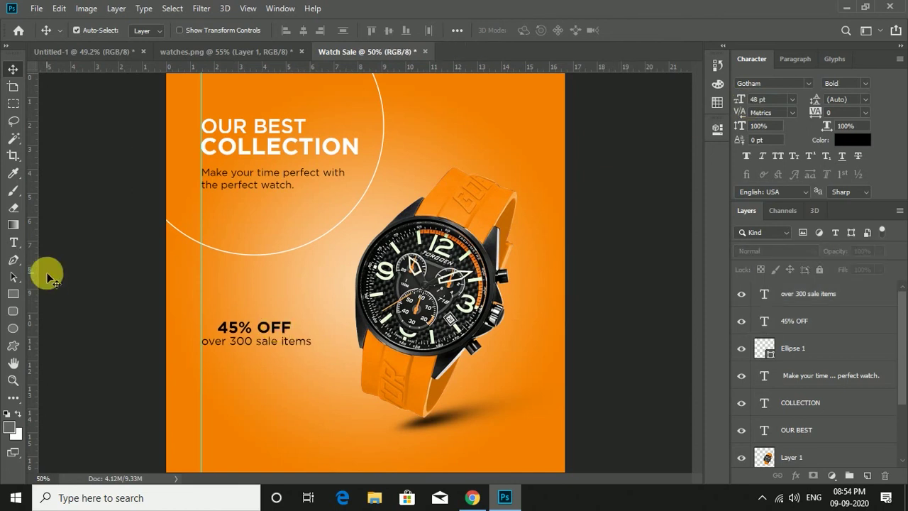
# Draw a black-filled rectangle bar with no outline near the poster's bottom-left.
pyautogui.click(11, 295)
pyautogui.click(196, 29)
pyautogui.click(138, 55)
pyautogui.click(149, 30)
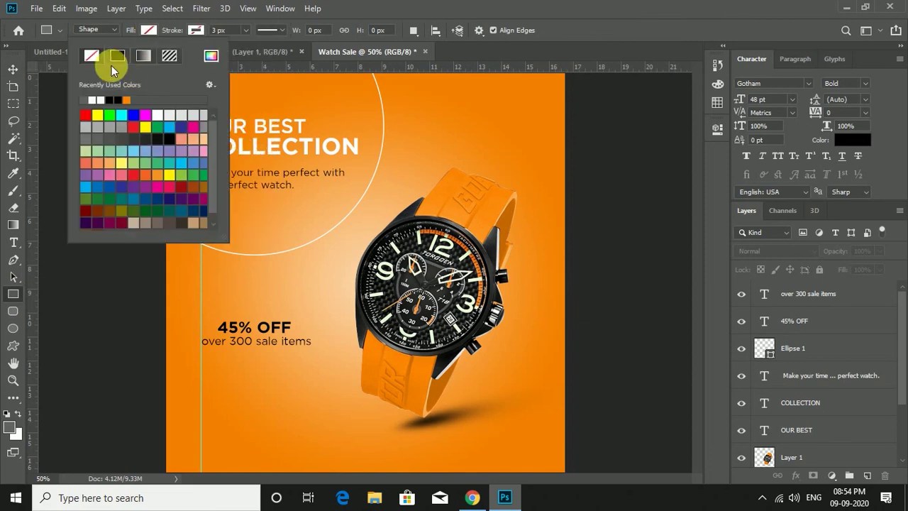
pyautogui.click(118, 55)
pyautogui.click(161, 31)
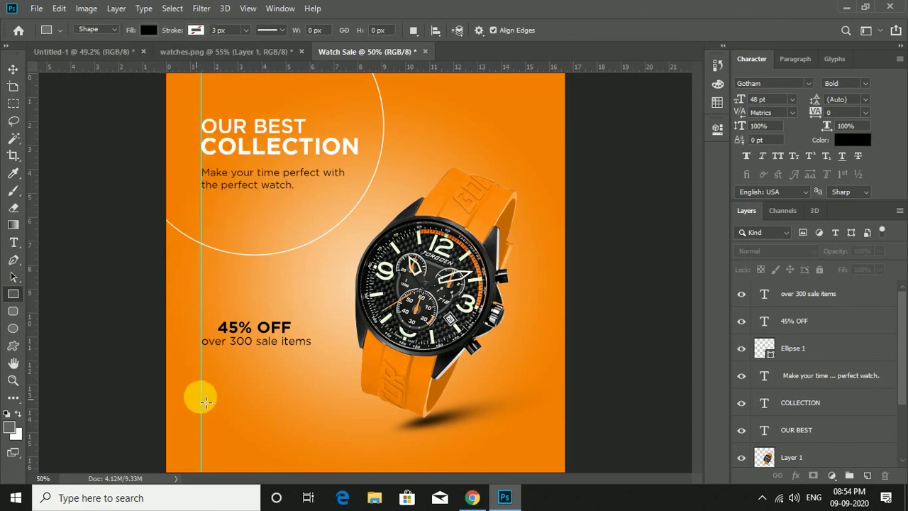
pyautogui.moveTo(205, 427)
pyautogui.mouseDown()
pyautogui.moveTo(287, 449)
pyautogui.moveTo(249, 430)
pyautogui.mouseUp()
pyautogui.click(675, 130)
# Duplicate the 45% OFF text below itself and retype the copy as ORDER NOW.
pyautogui.click(13, 69)
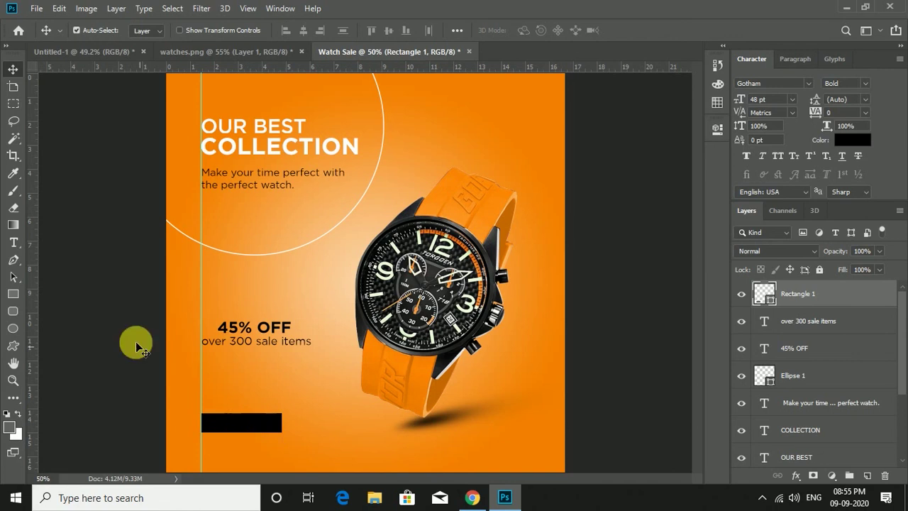
pyautogui.click(241, 322)
pyautogui.moveTo(267, 333); pyautogui.dragTo(265, 385)
pyautogui.doubleClick(265, 385)
pyautogui.write('ORDER')
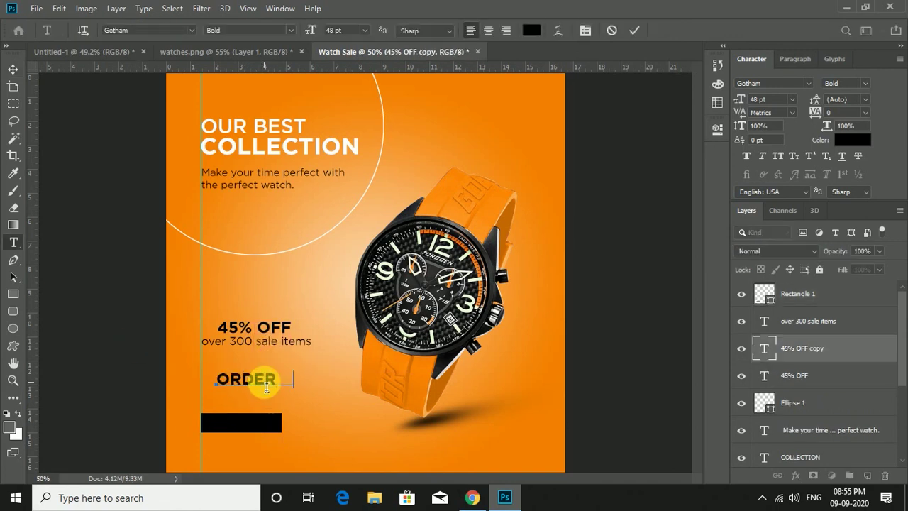
pyautogui.write(' NOW')
pyautogui.click(12, 69)
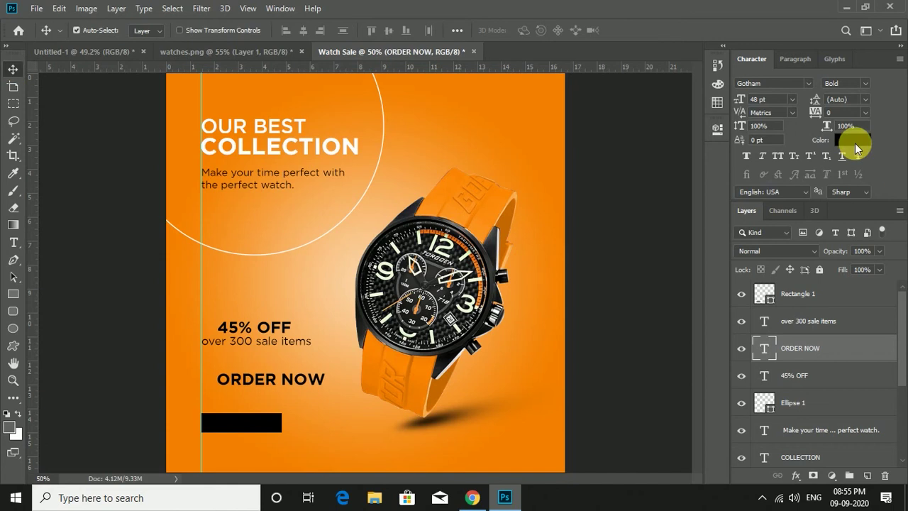
# Make ORDER NOW white at 28 pt and place it on the black bar.
pyautogui.click(852, 140)
pyautogui.click(567, 248)
pyautogui.click(857, 240)
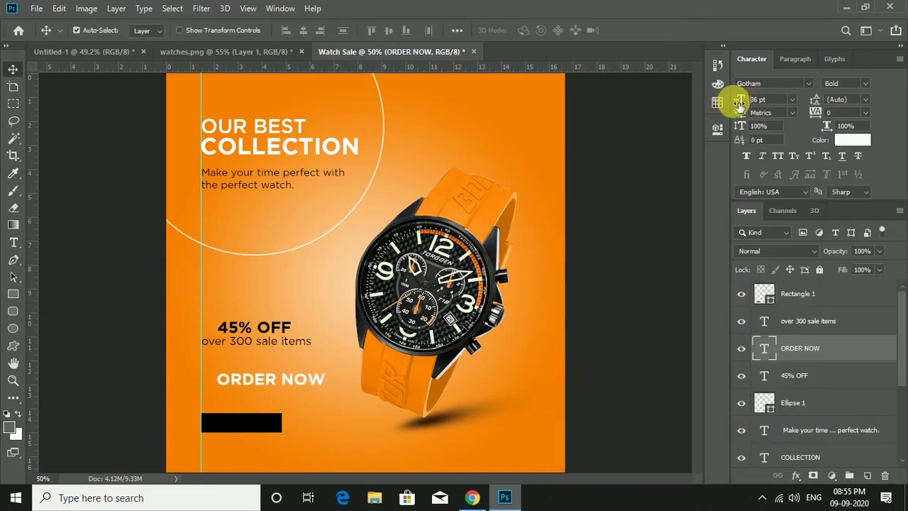
pyautogui.moveTo(740, 100); pyautogui.dragTo(724, 98)
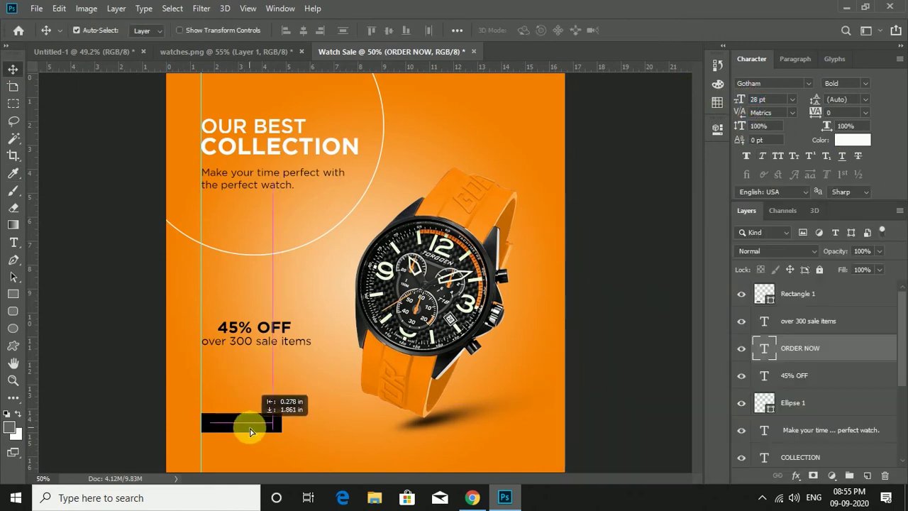
pyautogui.moveTo(809, 349); pyautogui.dragTo(818, 292)
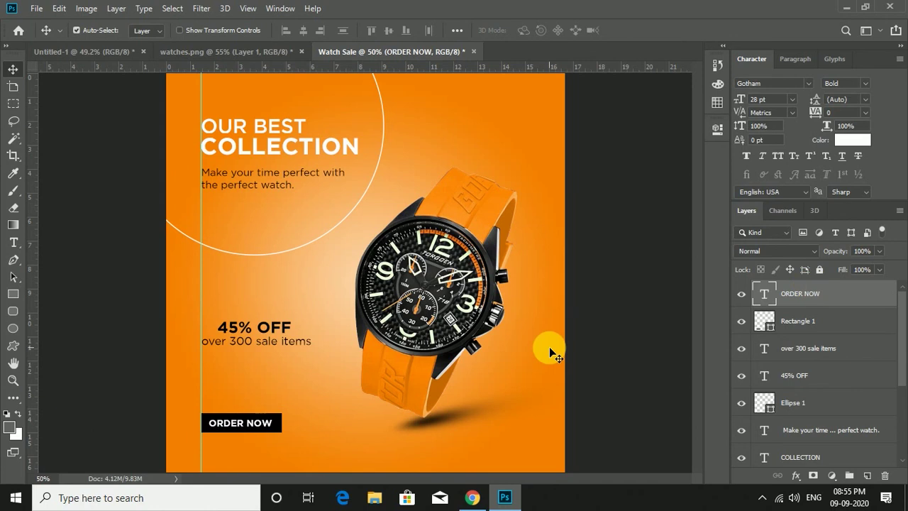
pyautogui.click(624, 283)
pyautogui.click(293, 342)
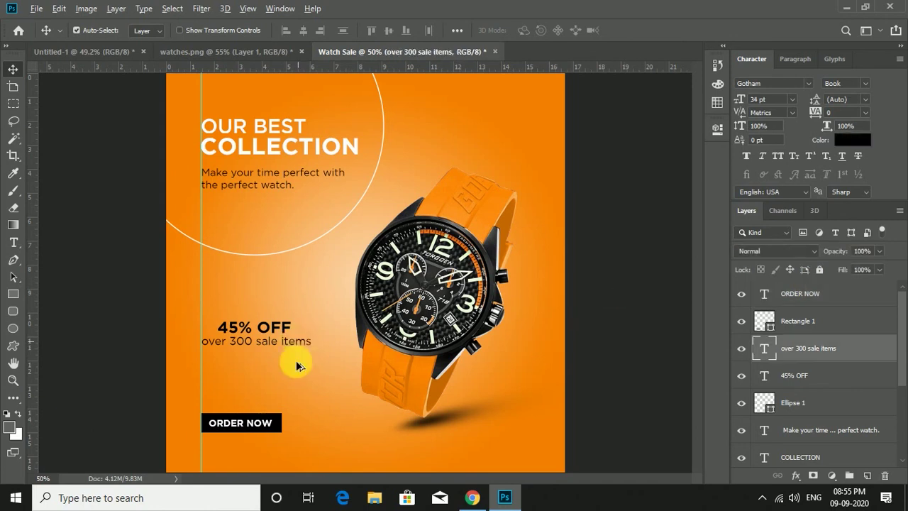
pyautogui.moveTo(296, 365); pyautogui.dragTo(298, 443)
pyautogui.press('t')
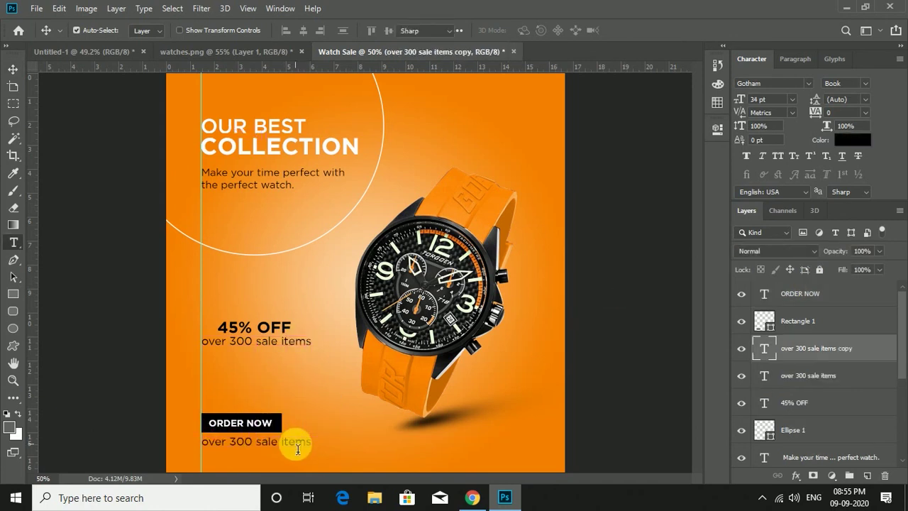
pyautogui.click(297, 449)
pyautogui.write('.b')
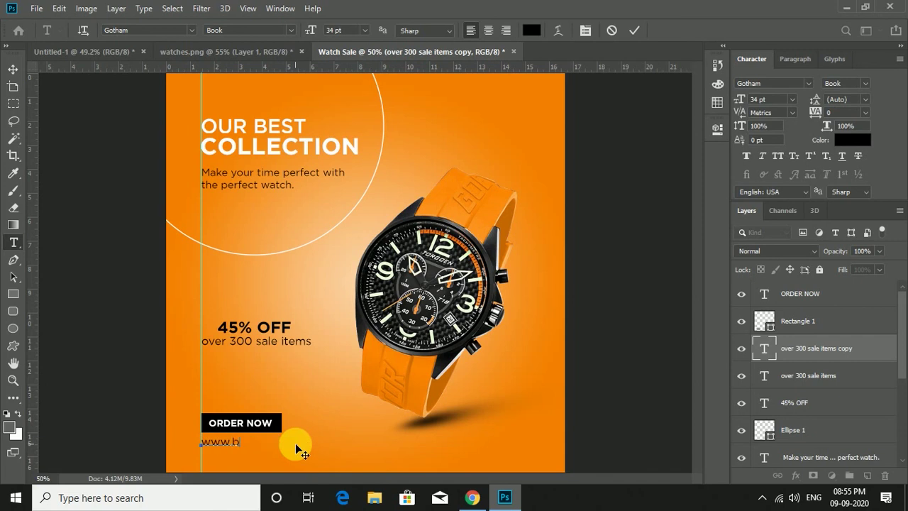
pyautogui.write('rand.com')
pyautogui.click(13, 69)
pyautogui.click(747, 100)
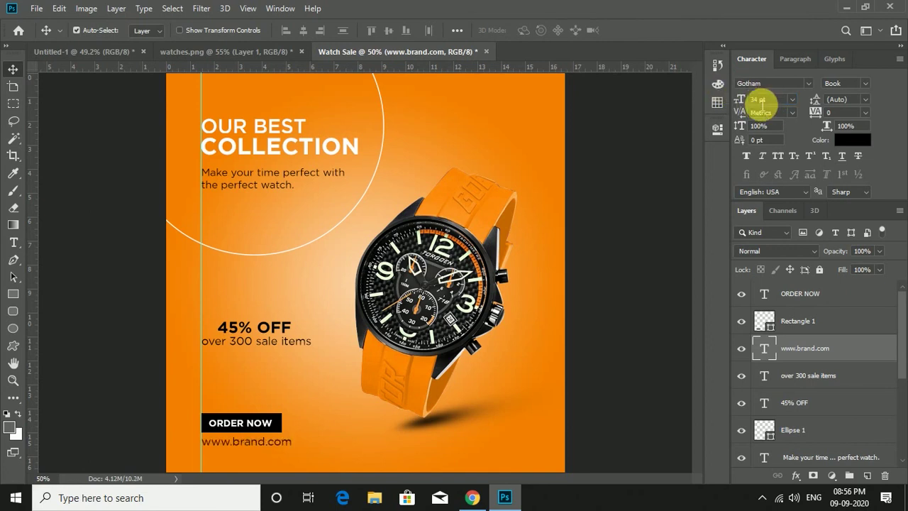
pyautogui.write('3100')
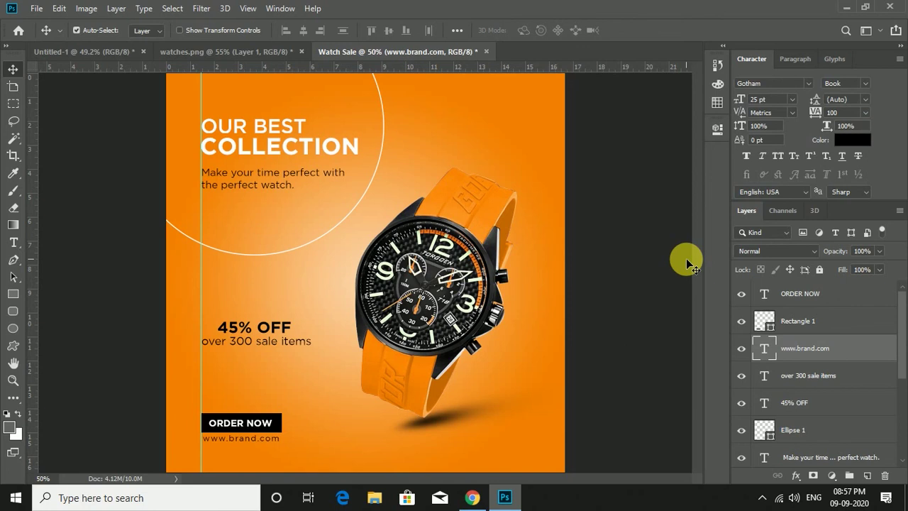
pyautogui.click(641, 218)
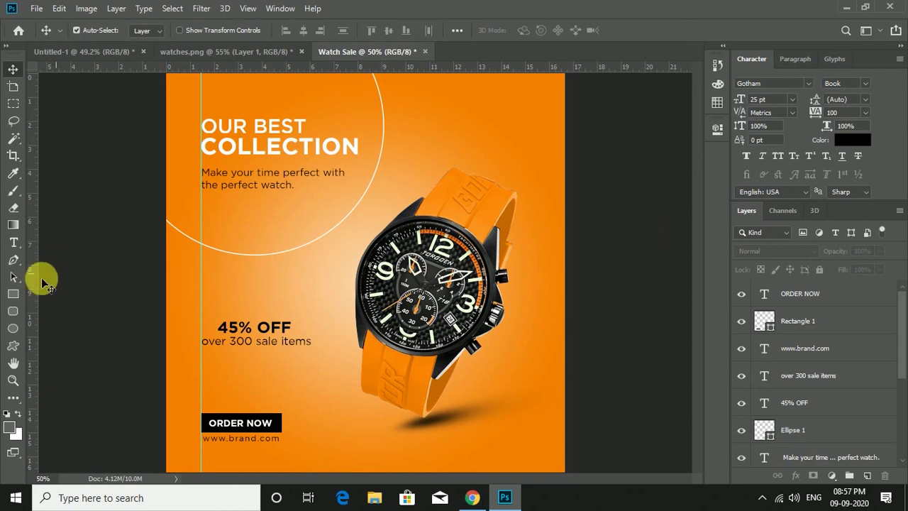
# Draw a no-fill rectangle with a 2 px black stroke around 'over 300 sale items'.
pyautogui.click(13, 293)
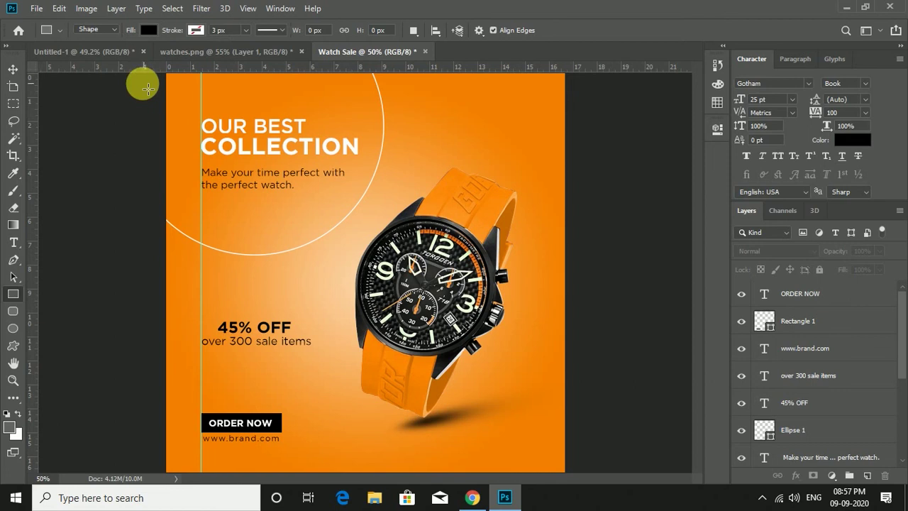
pyautogui.click(149, 29)
pyautogui.click(91, 55)
pyautogui.click(196, 32)
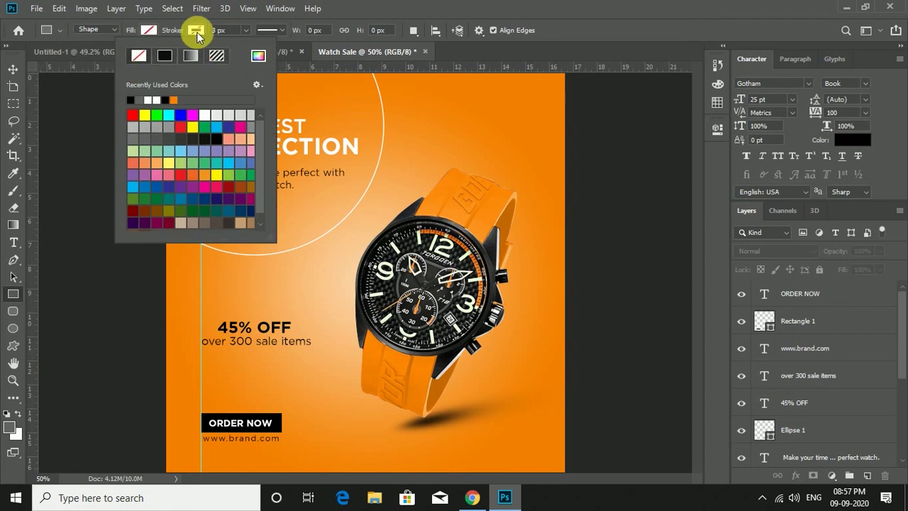
pyautogui.click(165, 56)
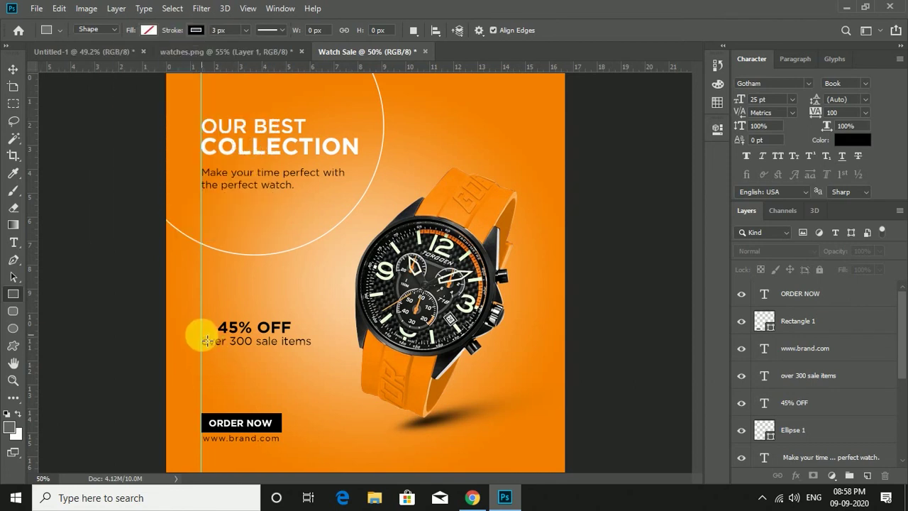
pyautogui.moveTo(207, 340); pyautogui.dragTo(319, 353)
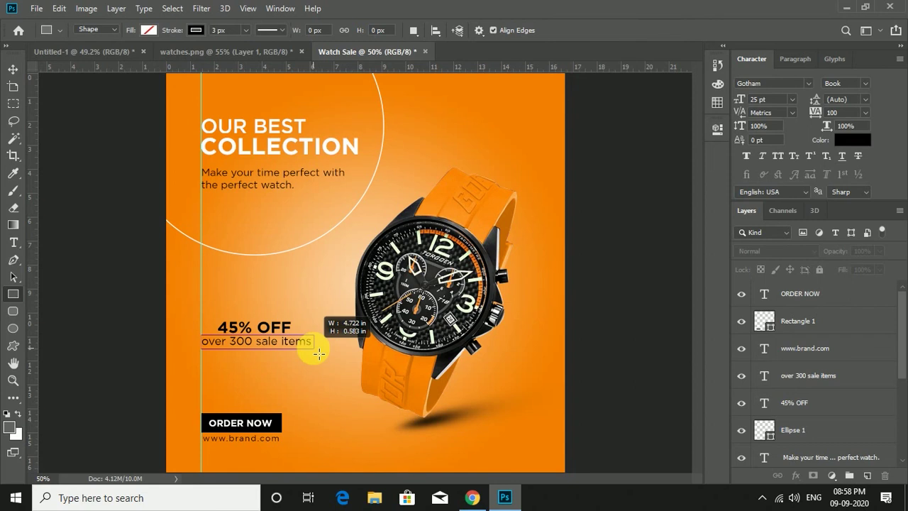
pyautogui.moveTo(319, 353); pyautogui.dragTo(319, 353)
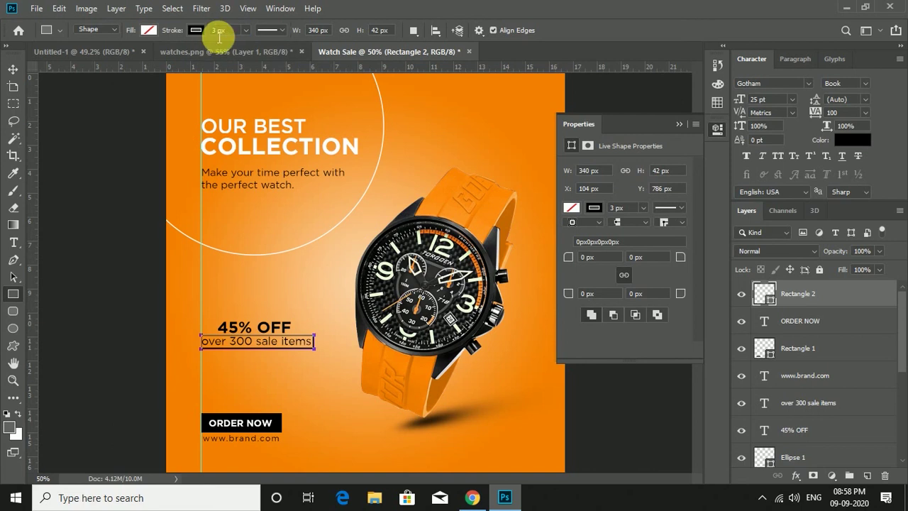
pyautogui.write('2')
pyautogui.press('Return')
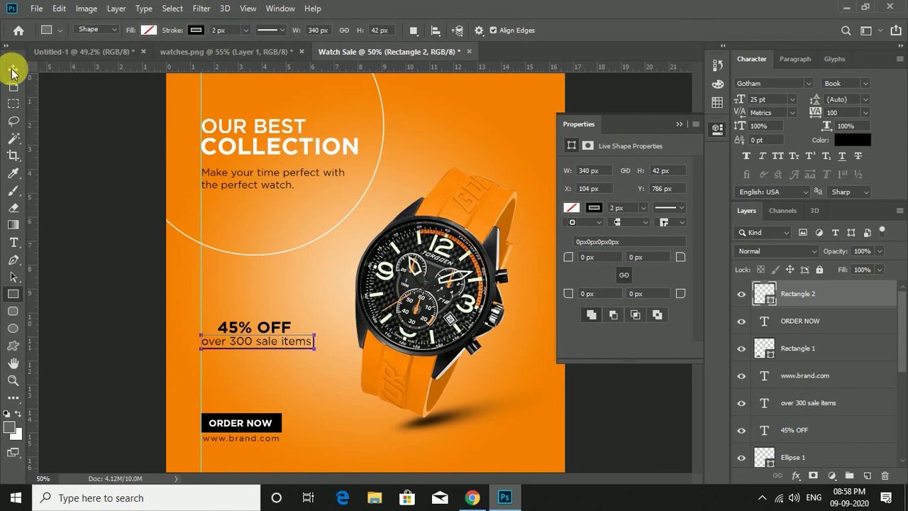
pyautogui.click(13, 68)
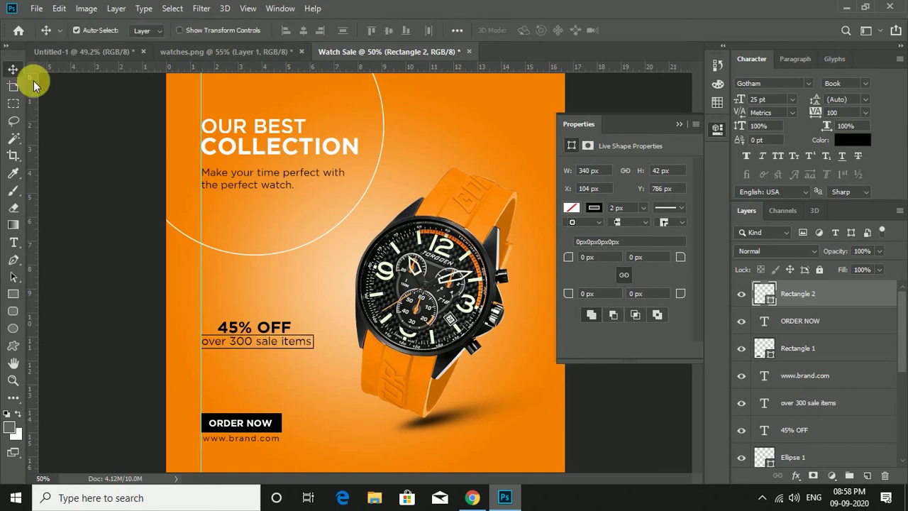
pyautogui.click(679, 124)
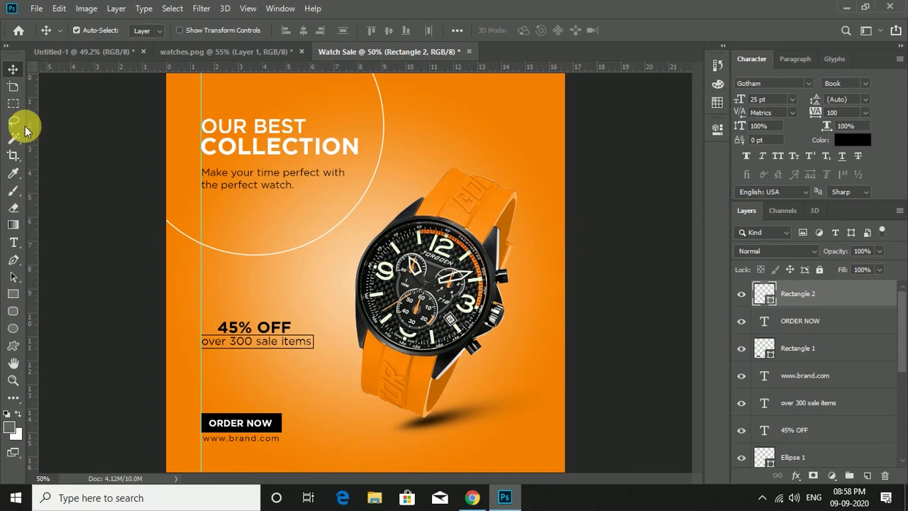
# Add a layer mask from an inverted marquee to Rectangle 2, leaving only the underline beneath 'over 300'.
pyautogui.press('m')
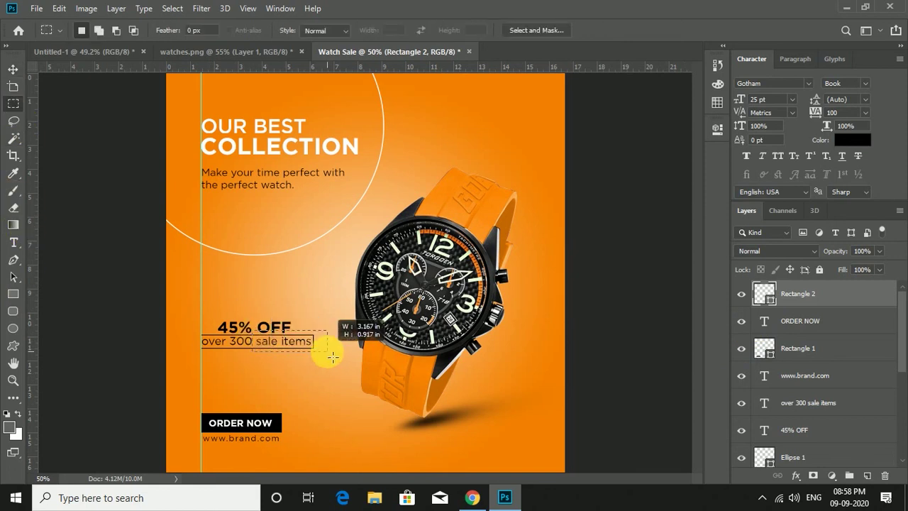
pyautogui.moveTo(253, 331); pyautogui.dragTo(333, 350)
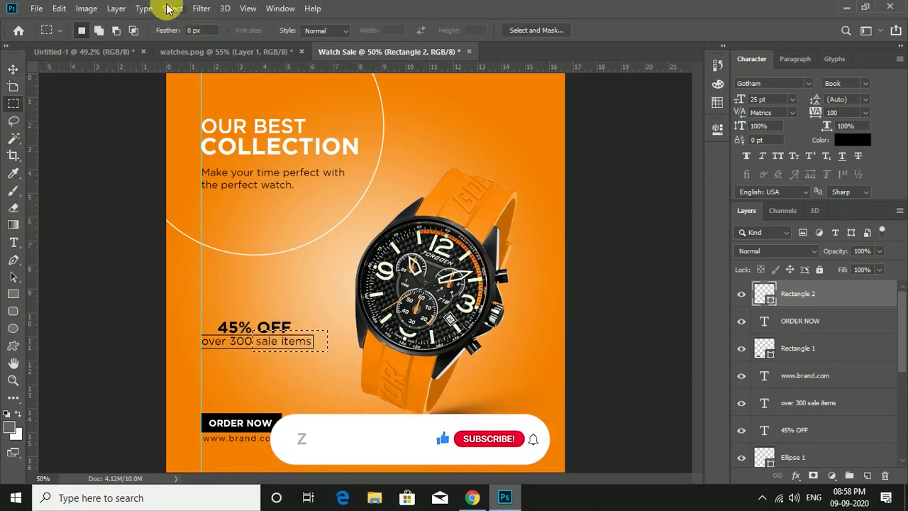
pyautogui.click(173, 8)
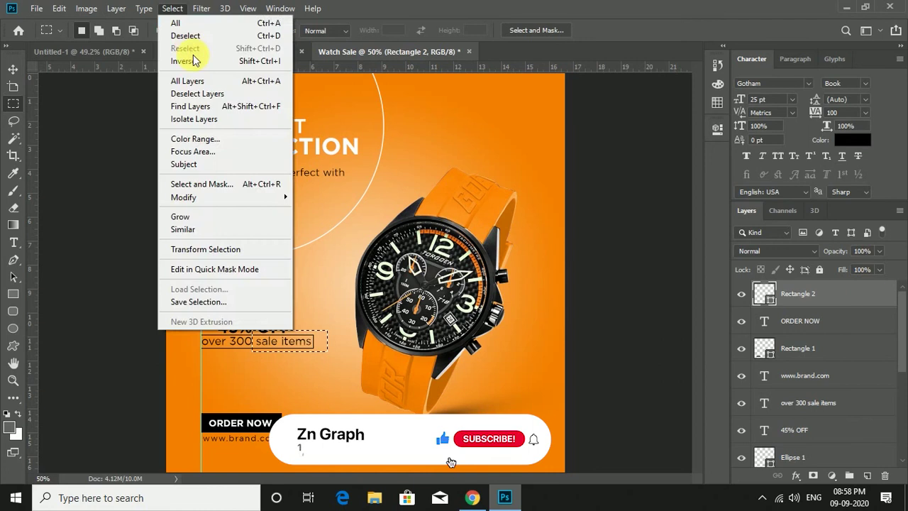
pyautogui.click(188, 61)
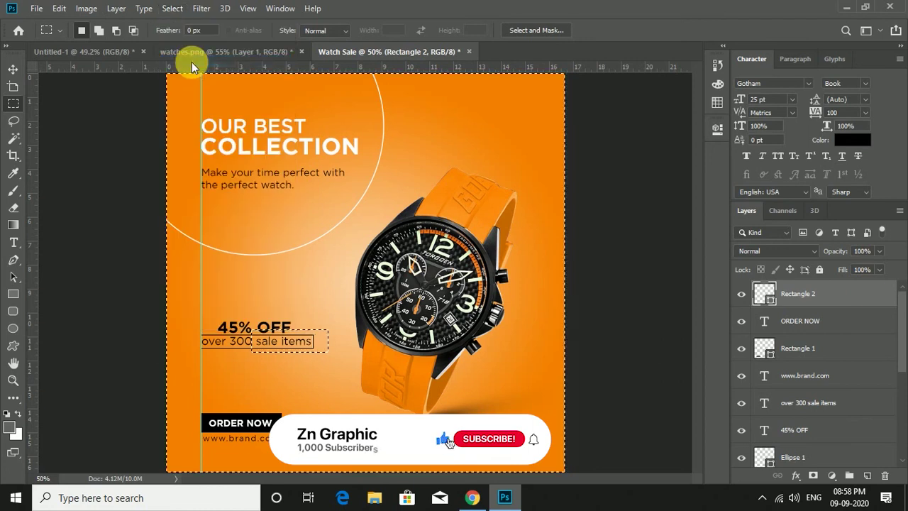
pyautogui.click(813, 476)
pyautogui.click(13, 69)
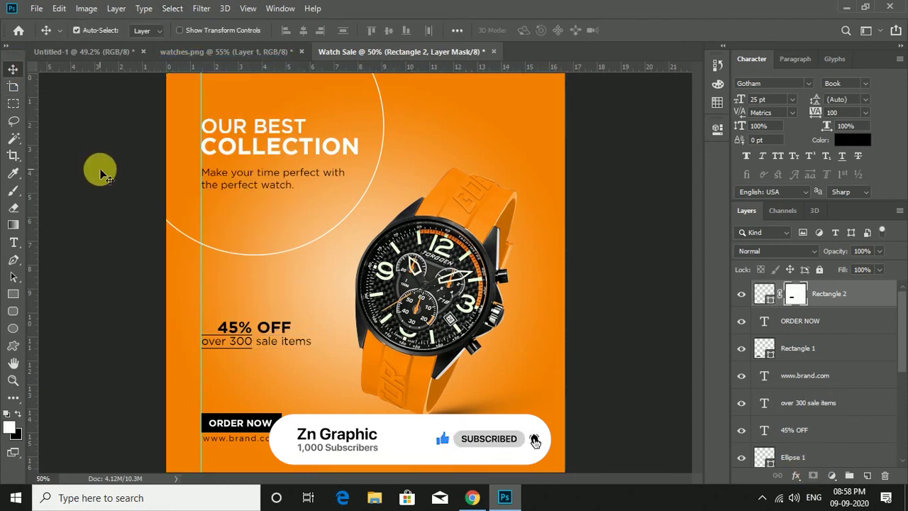
pyautogui.click(101, 170)
pyautogui.scroll(2, 60, 298)
# Draw a black-outlined box around '45% OFF' and nudge it down slightly.
pyautogui.click(13, 293)
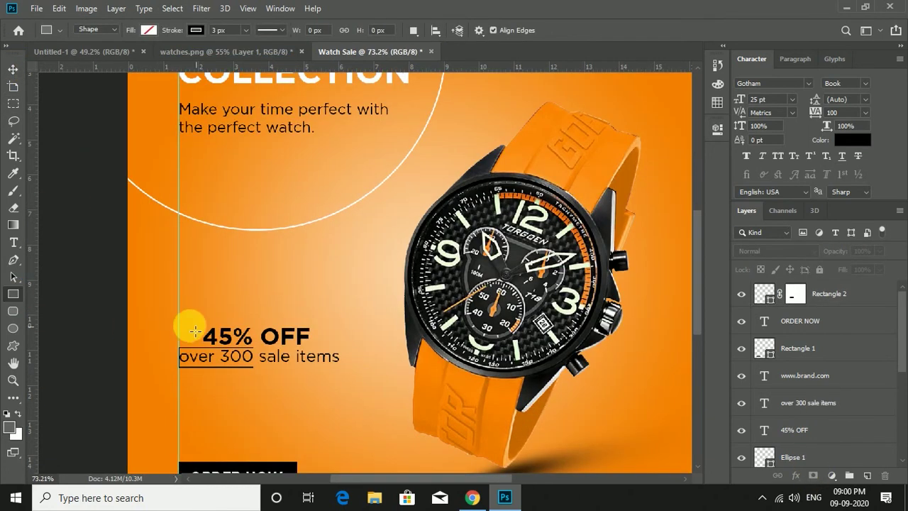
pyautogui.moveTo(183, 326); pyautogui.dragTo(343, 351)
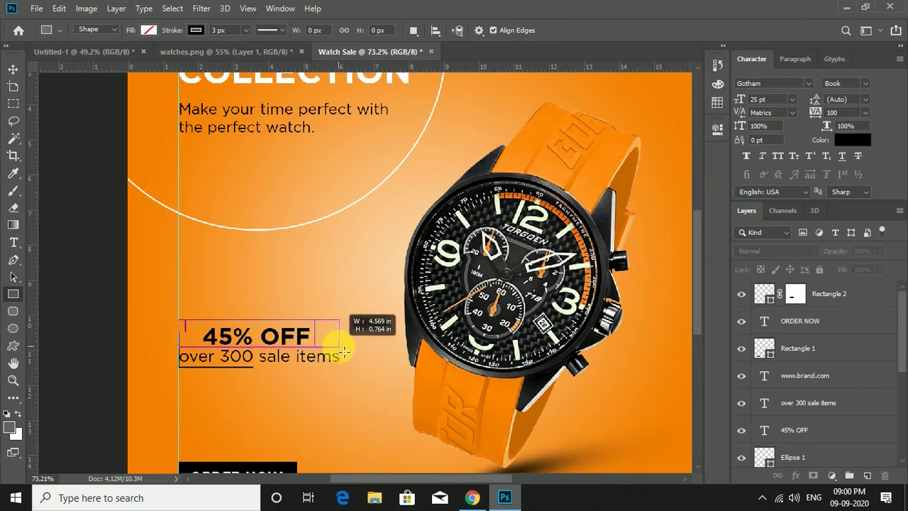
pyautogui.moveTo(344, 351); pyautogui.dragTo(343, 352)
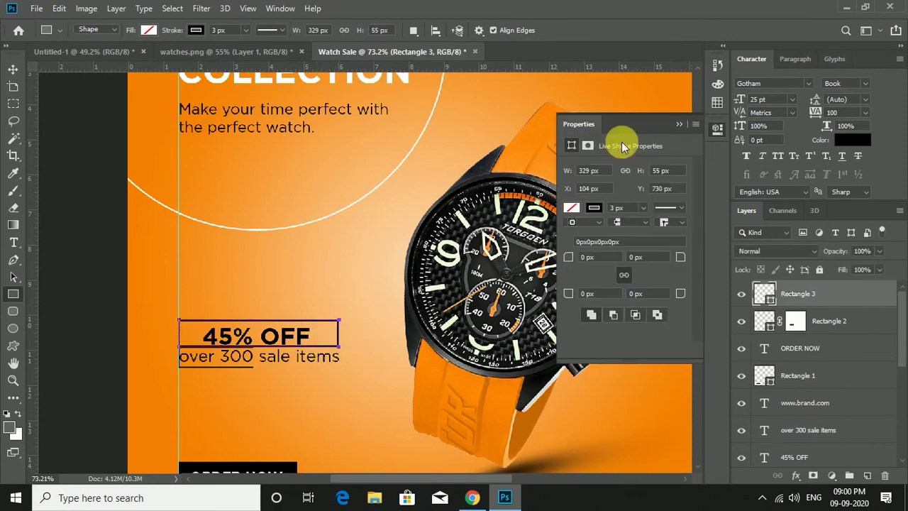
pyautogui.click(678, 124)
pyautogui.click(14, 69)
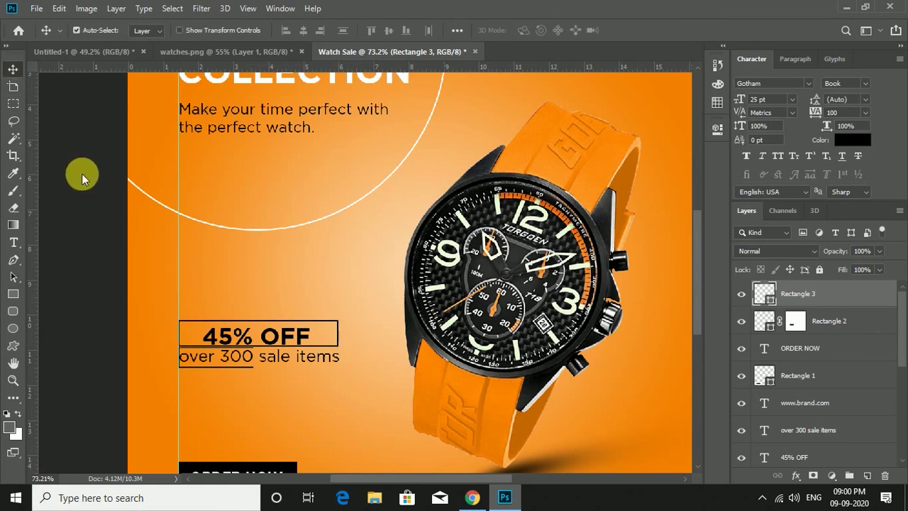
pyautogui.press('Down')
pyautogui.press('Down')
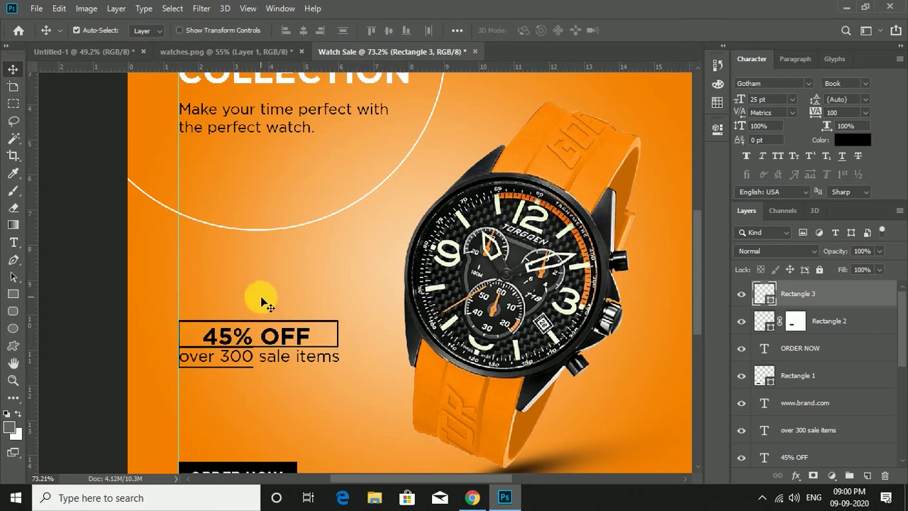
pyautogui.press('Down')
pyautogui.press('Down')
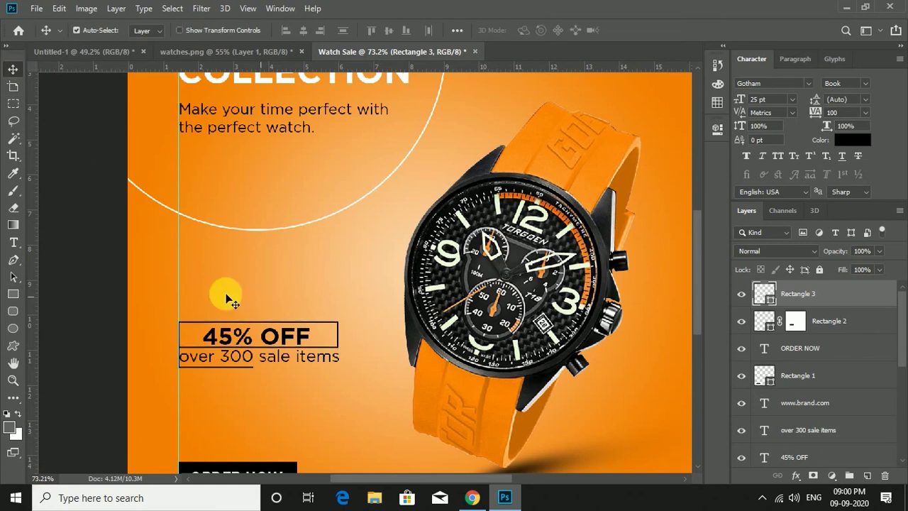
# Mask away the box's left part using an inverted marquee selection.
pyautogui.click(13, 103)
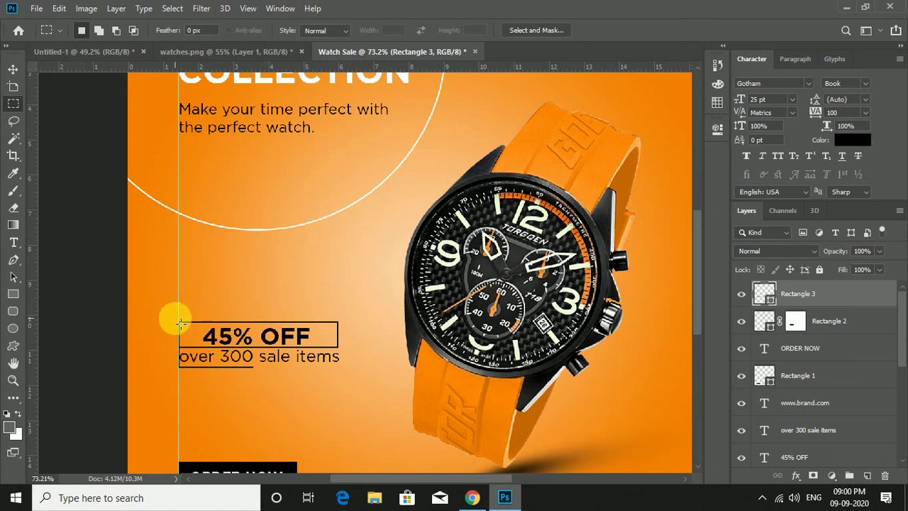
pyautogui.moveTo(182, 319); pyautogui.dragTo(257, 395)
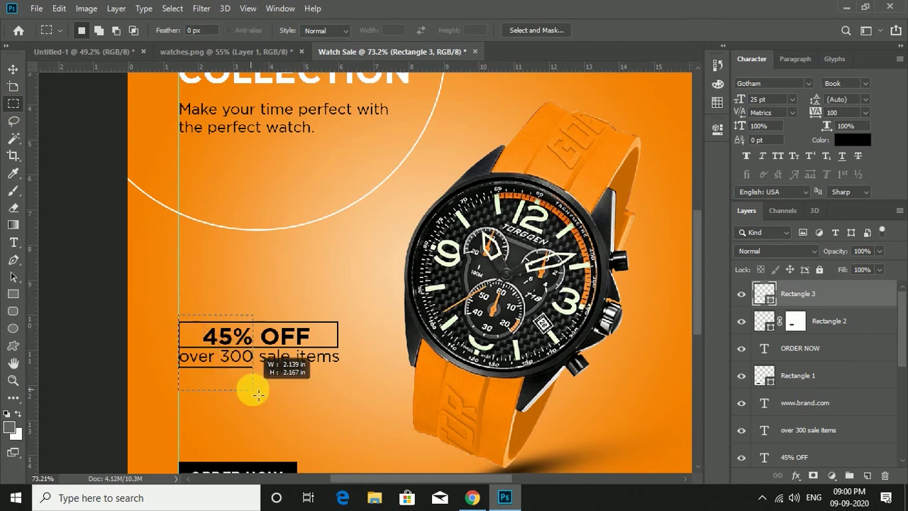
pyautogui.click(172, 8)
pyautogui.click(188, 62)
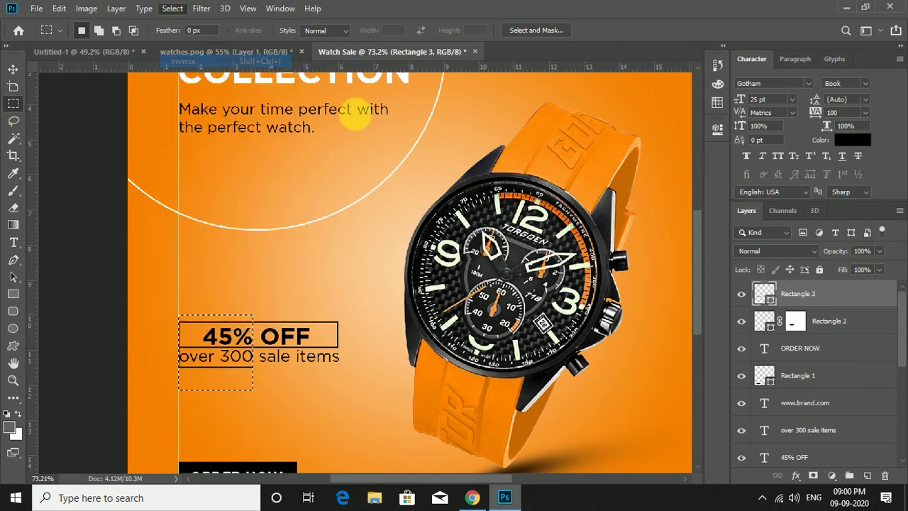
pyautogui.click(812, 475)
pyautogui.click(13, 69)
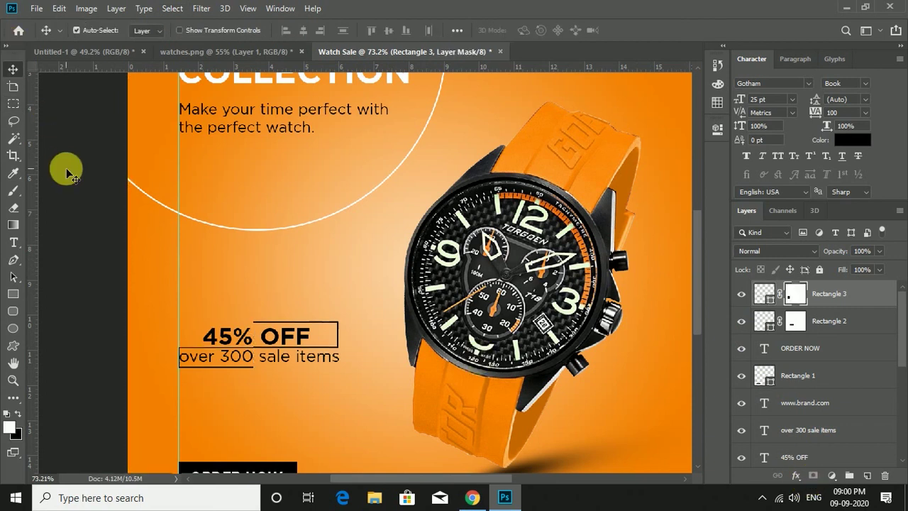
# Set the '45% OFF' box's stroke width to 2 px.
pyautogui.click(13, 293)
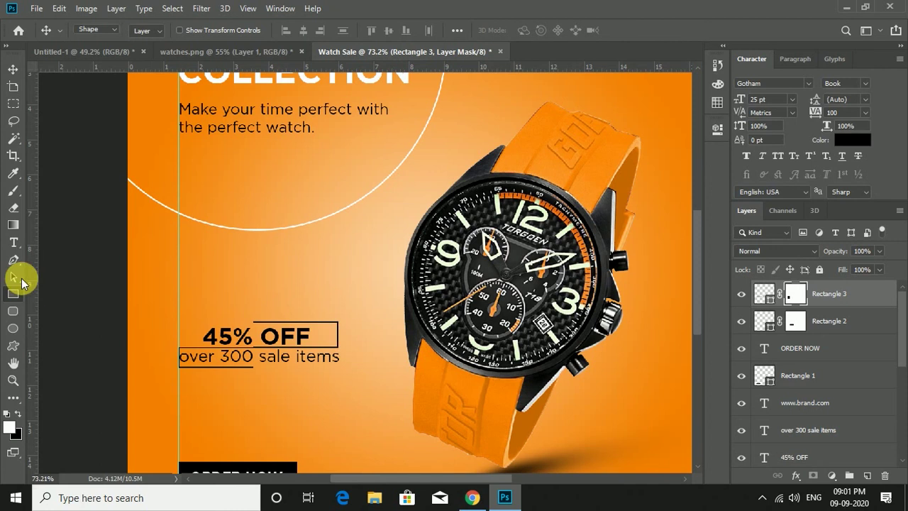
pyautogui.write('2')
pyautogui.press('Return')
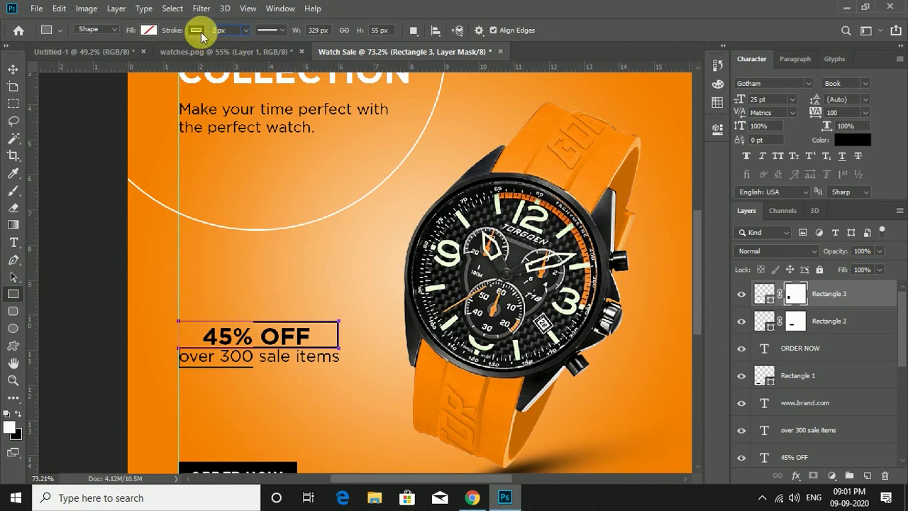
pyautogui.click(12, 69)
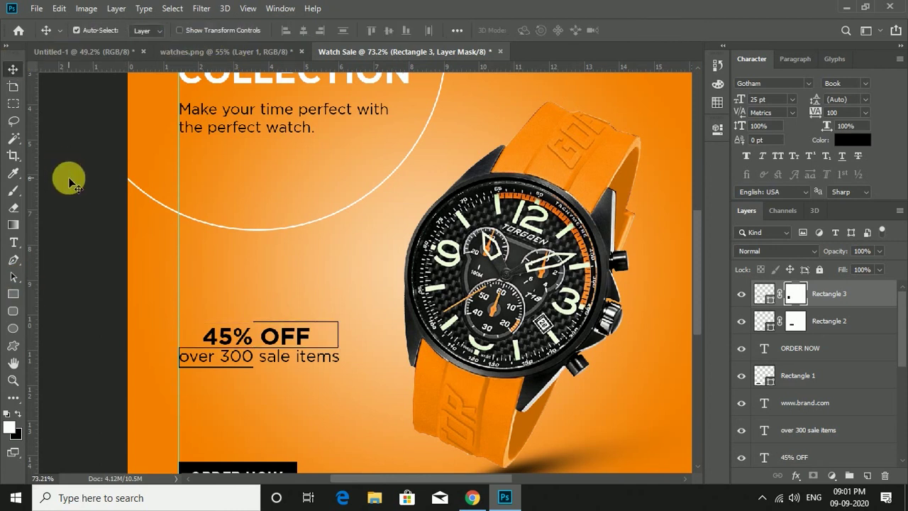
pyautogui.click(67, 178)
pyautogui.scroll(-1, 268, 230)
pyautogui.scroll(-1, 268, 229)
pyautogui.scroll(-1, 268, 229)
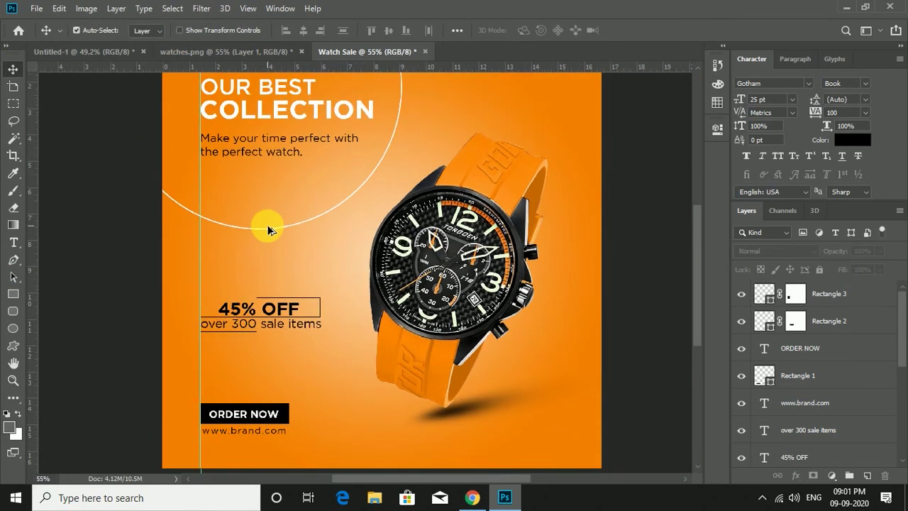
pyautogui.scroll(-1, 268, 229)
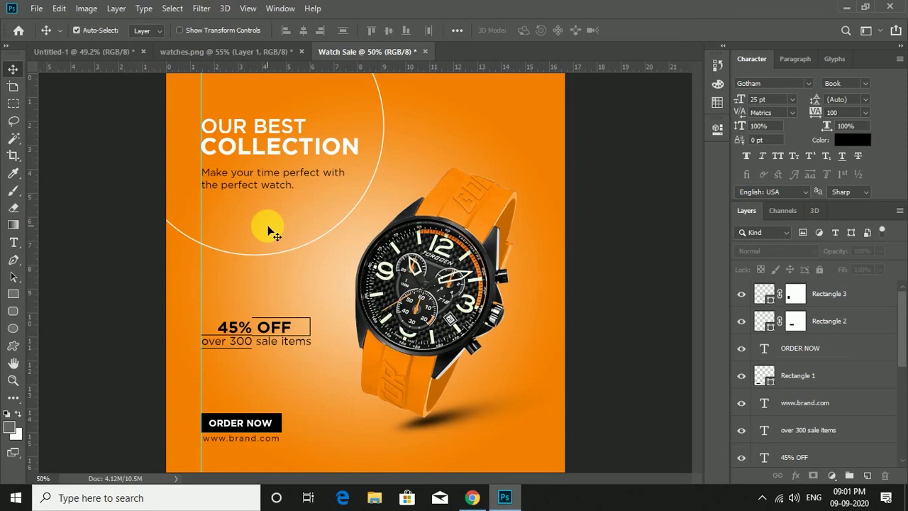
pyautogui.click(311, 319)
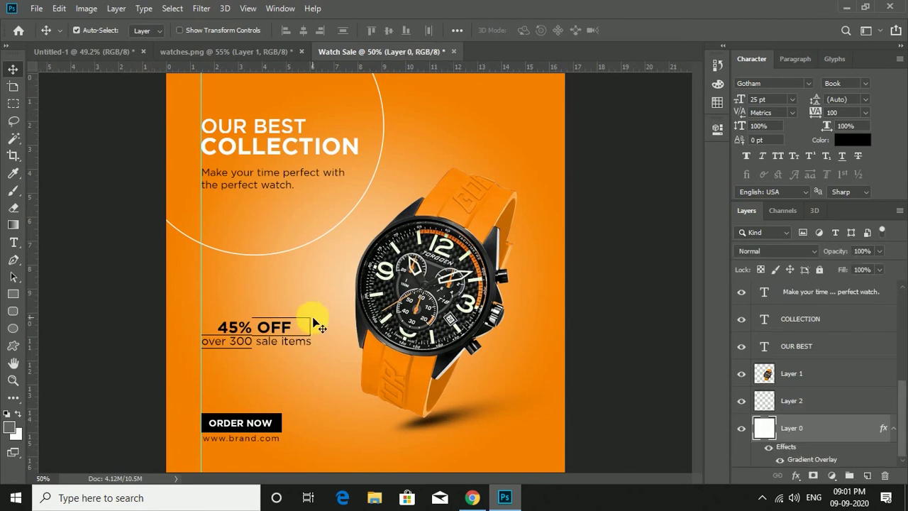
pyautogui.click(311, 321)
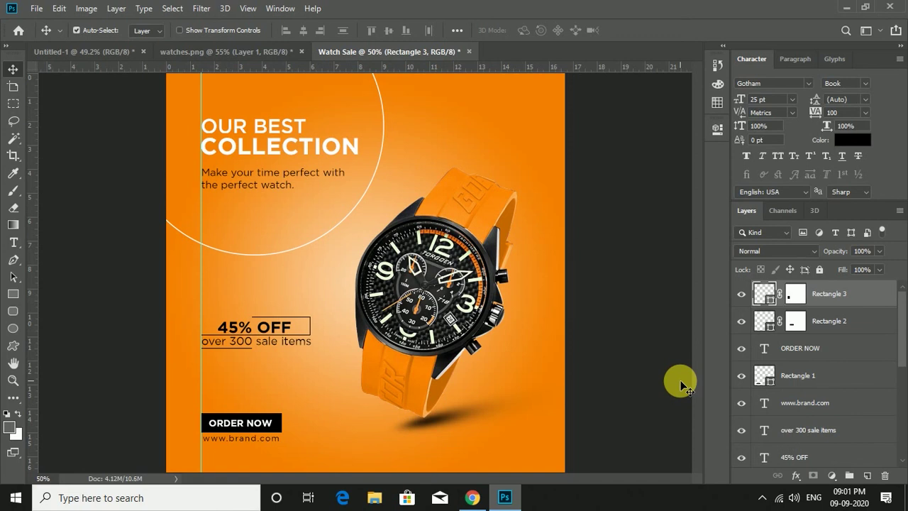
pyautogui.click(614, 248)
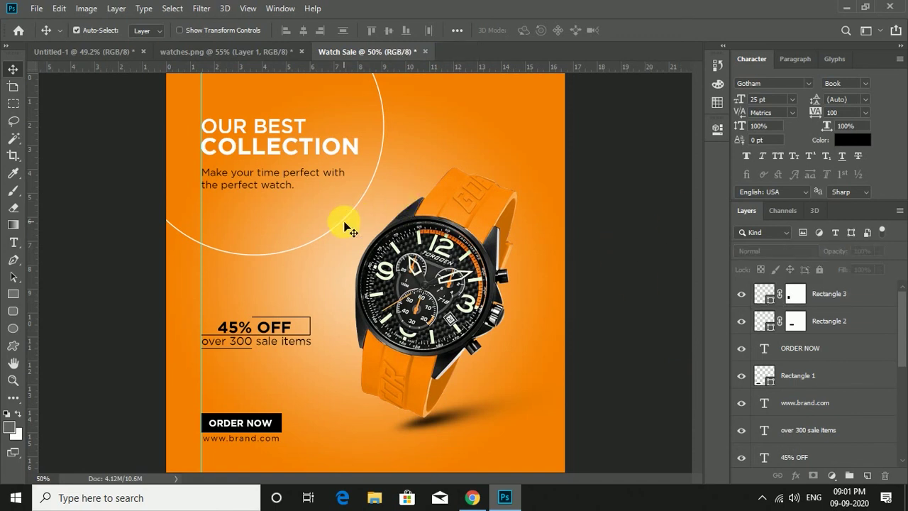
# Draw a small black dot and place it at the left end of the box's top edge.
pyautogui.click(12, 327)
pyautogui.click(150, 32)
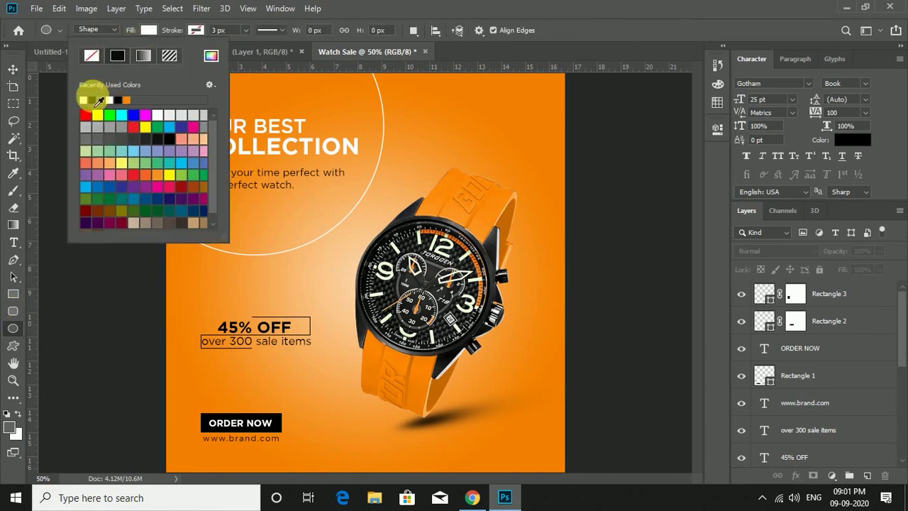
pyautogui.click(99, 102)
pyautogui.click(148, 34)
pyautogui.moveTo(208, 280); pyautogui.dragTo(217, 283)
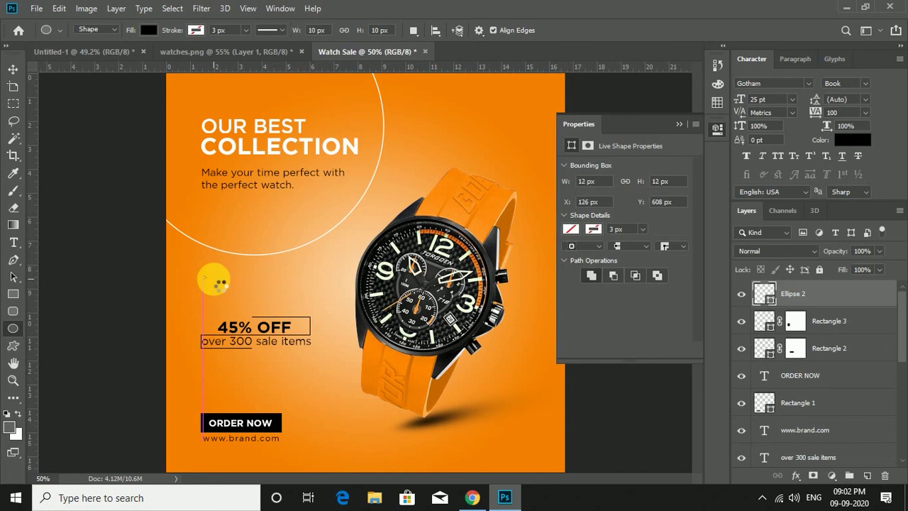
pyautogui.click(679, 125)
pyautogui.click(13, 69)
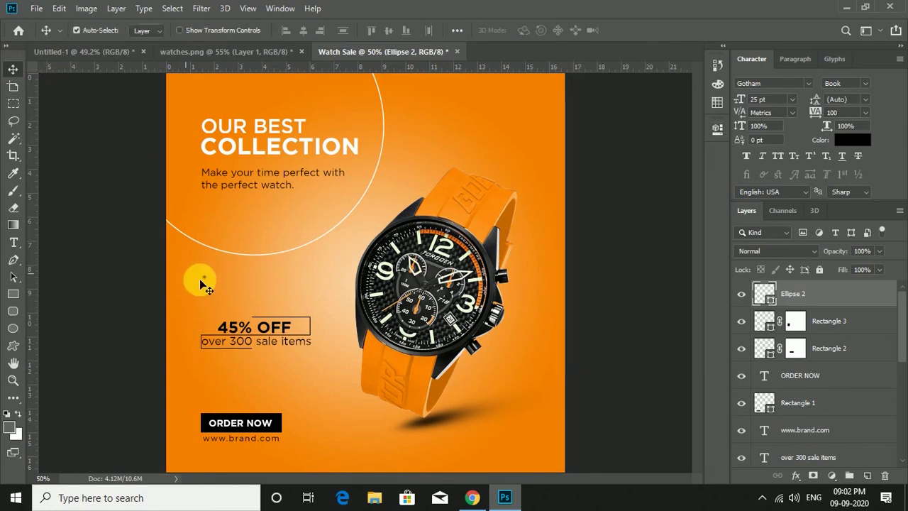
pyautogui.keyDown('alt'); pyautogui.scroll(1, 204, 284); pyautogui.keyUp('alt')
pyautogui.keyDown('alt'); pyautogui.scroll(1, 210, 322); pyautogui.keyUp('alt')
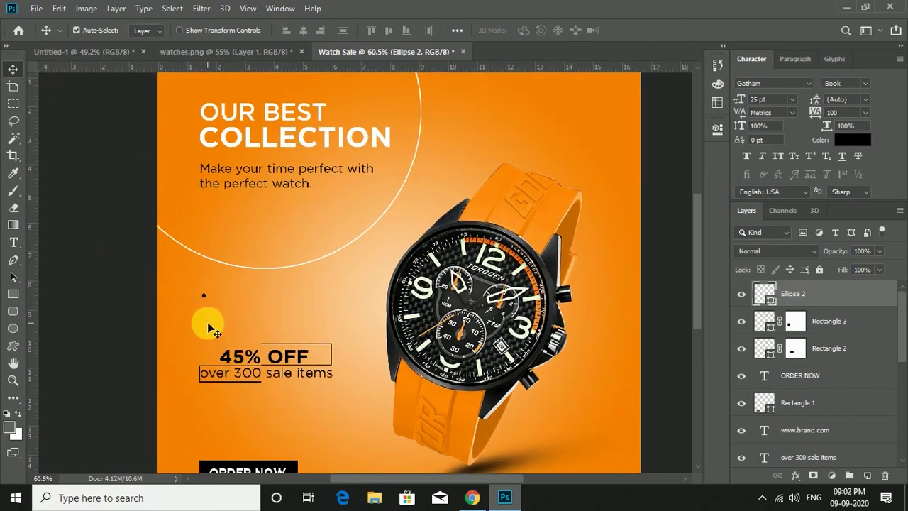
pyautogui.scroll(-1, 237, 291)
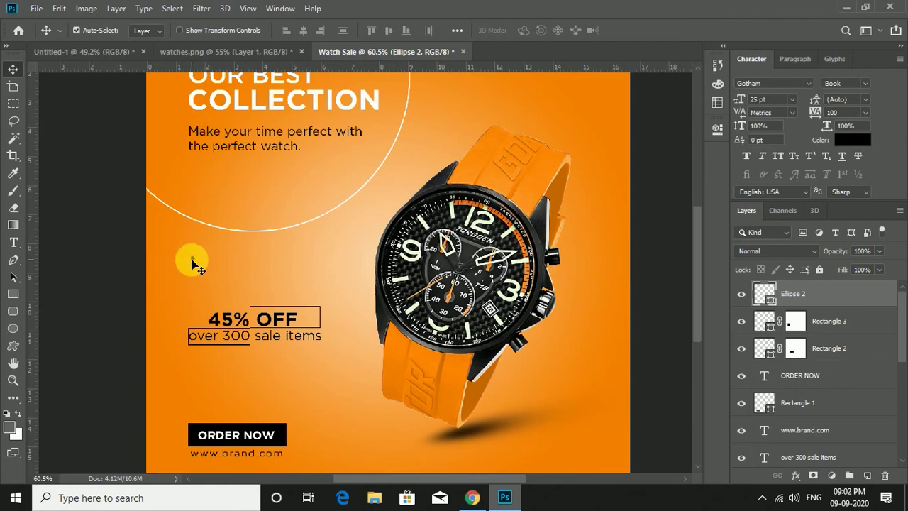
pyautogui.moveTo(197, 264); pyautogui.dragTo(254, 307)
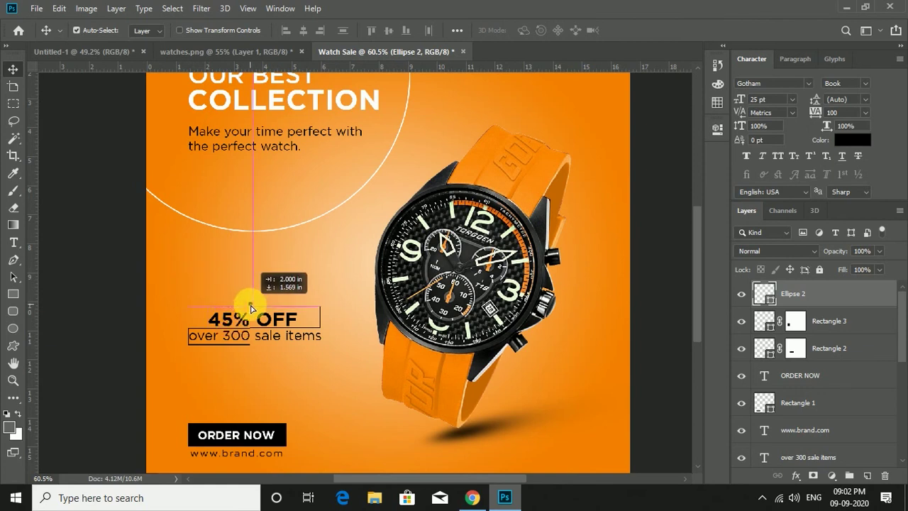
# Copy the Ellipse 2 dot to the end of the underline beneath 'over 300'.
pyautogui.click(323, 335)
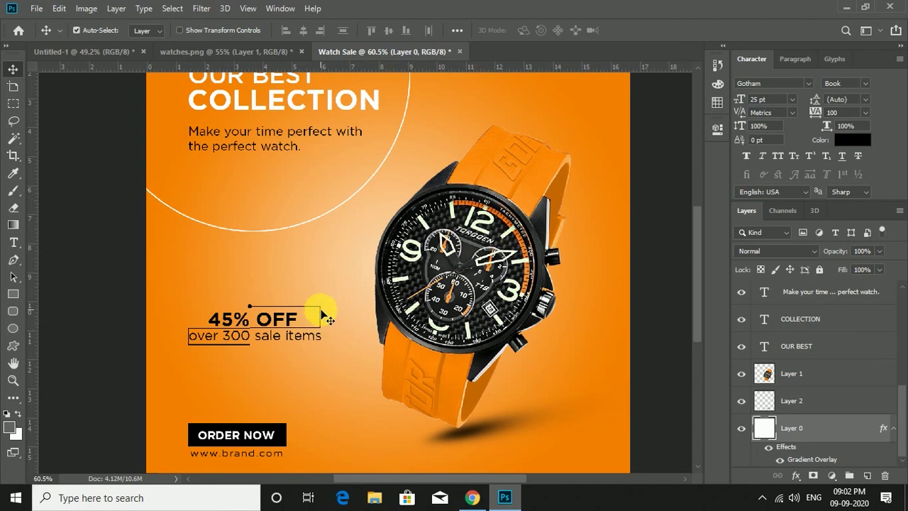
pyautogui.click(321, 311)
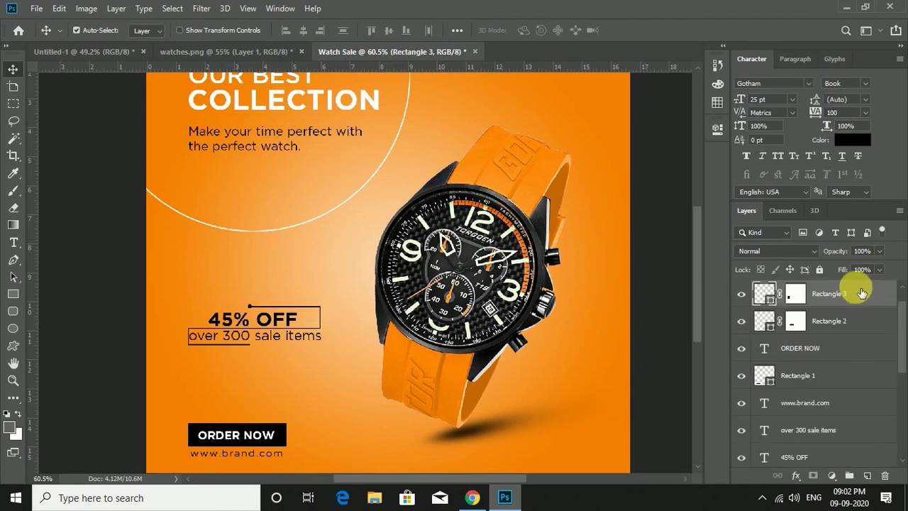
pyautogui.scroll(1, 822, 312)
pyautogui.click(823, 298)
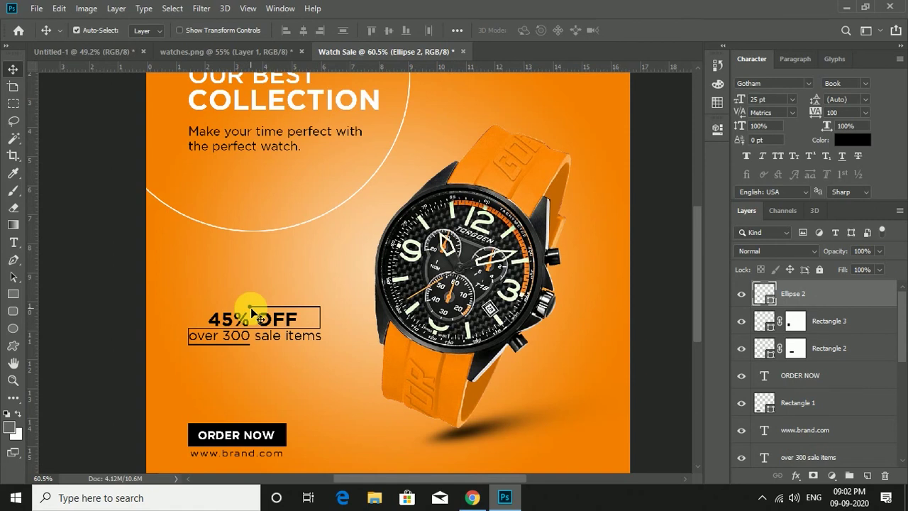
pyautogui.moveTo(250, 306); pyautogui.dragTo(256, 345)
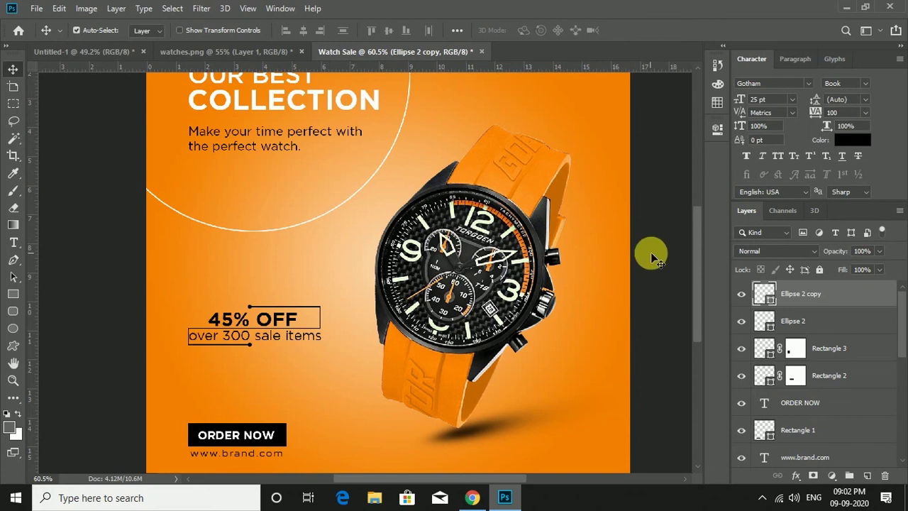
pyautogui.click(398, 296)
# Hide the rulers with Ctrl+R and reselect the 'over 300 sale items' text.
pyautogui.scroll(-2, 397, 296)
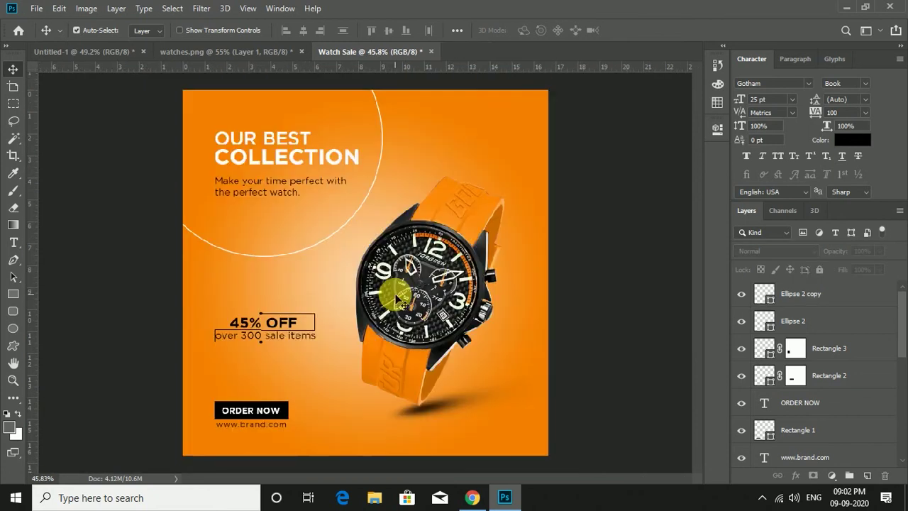
pyautogui.scroll(1, 391, 315)
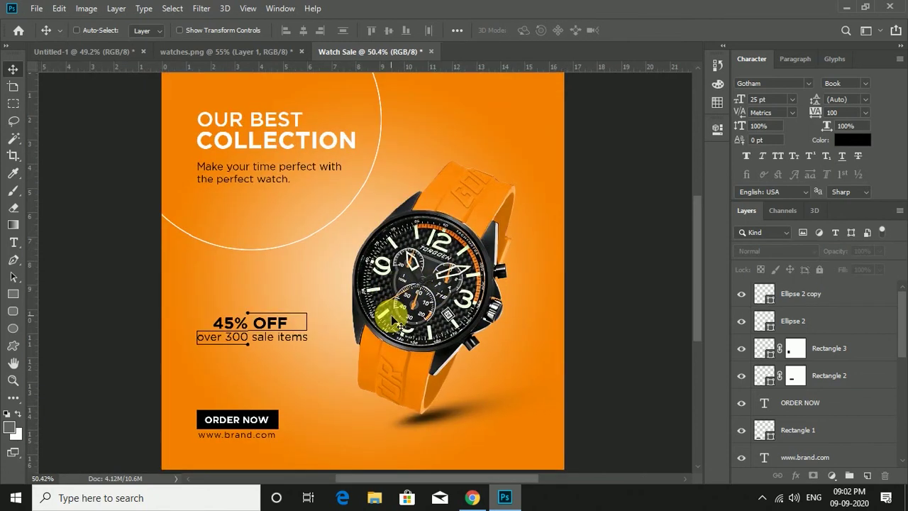
pyautogui.hotkey('ctrl', 'r')
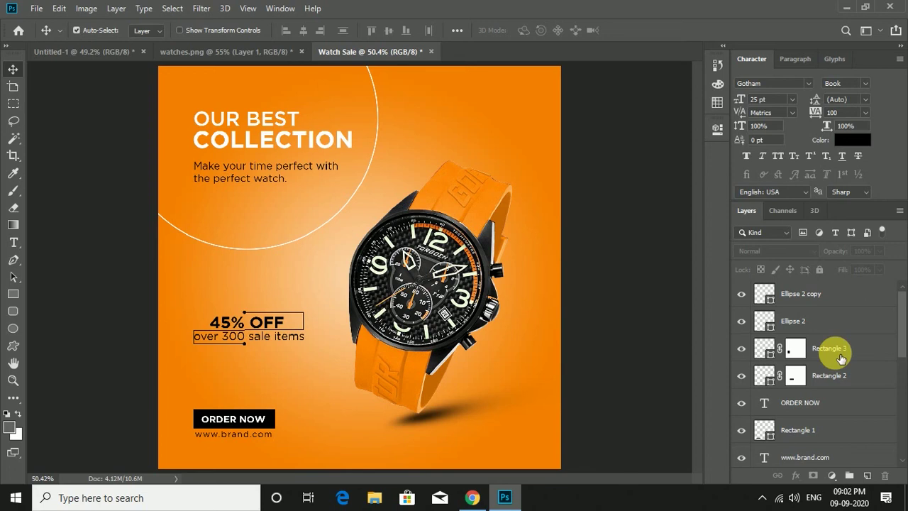
pyautogui.click(839, 353)
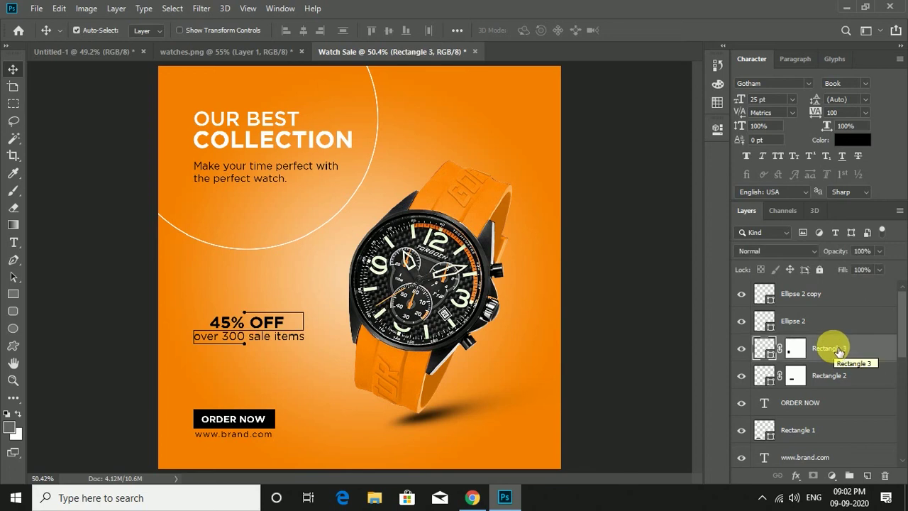
pyautogui.click(298, 338)
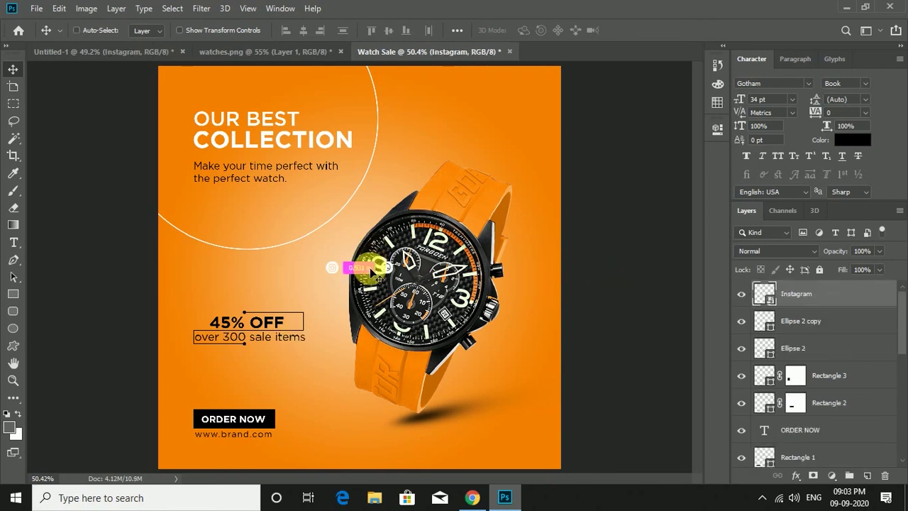
# Bring the Instagram, Facebook, Twitter and WhatsApp icons in and scale them into the top-right corner.
pyautogui.moveTo(365, 261)
pyautogui.mouseDown()
pyautogui.moveTo(370, 271)
pyautogui.moveTo(518, 80)
pyautogui.mouseUp()
pyautogui.hotkey('ctrl', 't')
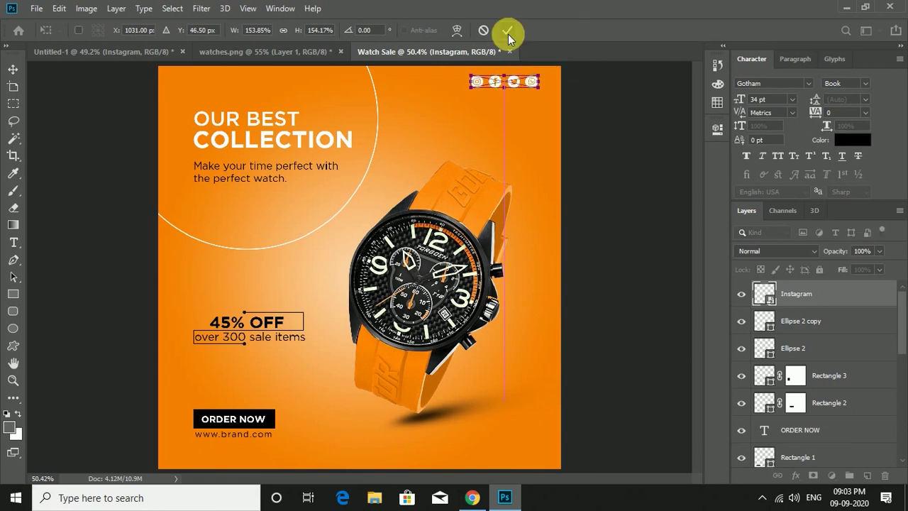
pyautogui.click(508, 32)
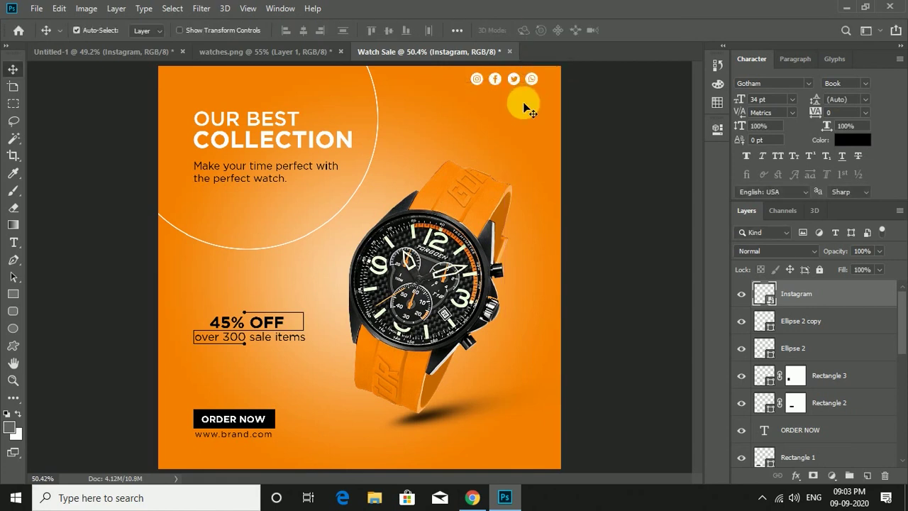
pyautogui.click(663, 116)
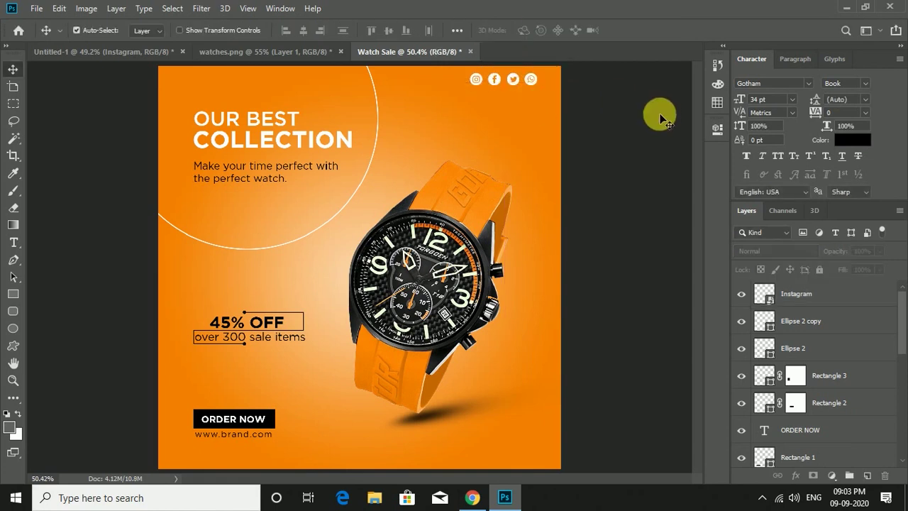
# Draw a no-fill rectangle matching the poster edges with a 35 px white stroke.
pyautogui.click(15, 293)
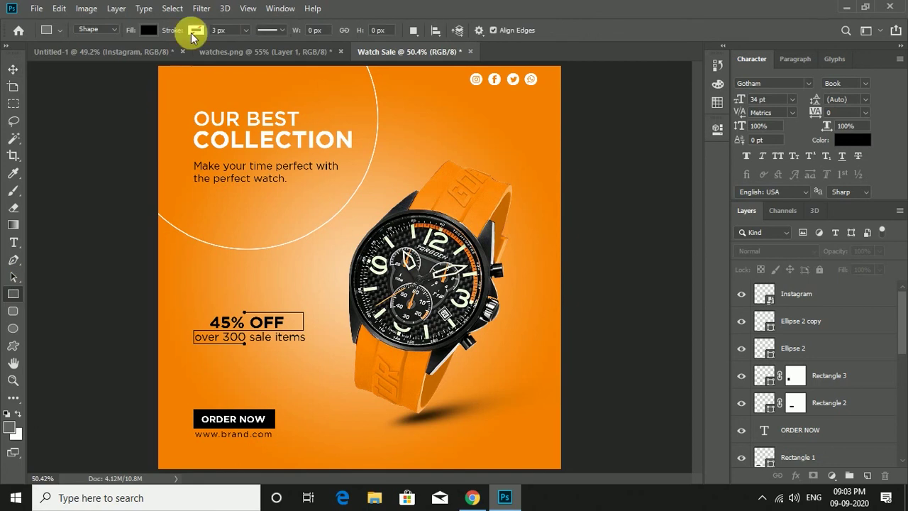
pyautogui.click(195, 29)
pyautogui.click(143, 100)
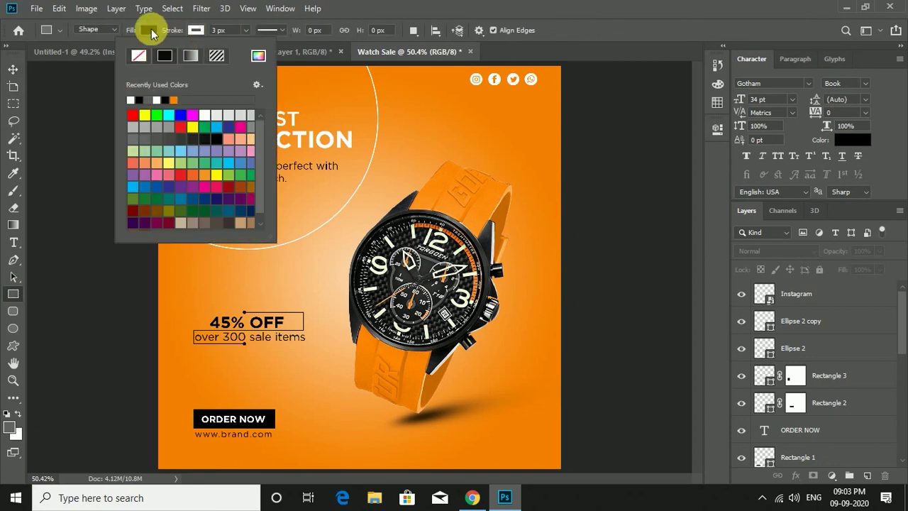
pyautogui.click(91, 55)
pyautogui.click(235, 35)
pyautogui.write('33')
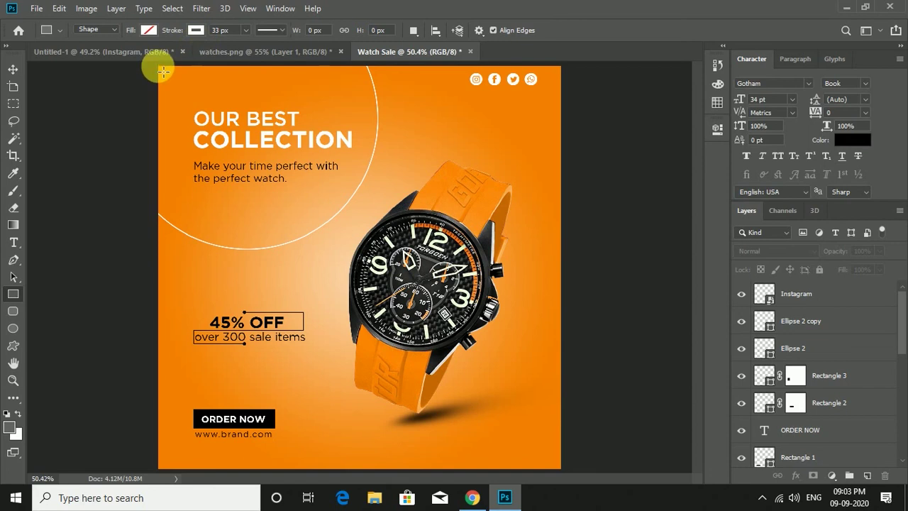
pyautogui.moveTo(163, 71)
pyautogui.mouseDown()
pyautogui.moveTo(415, 366)
pyautogui.moveTo(564, 486)
pyautogui.mouseUp()
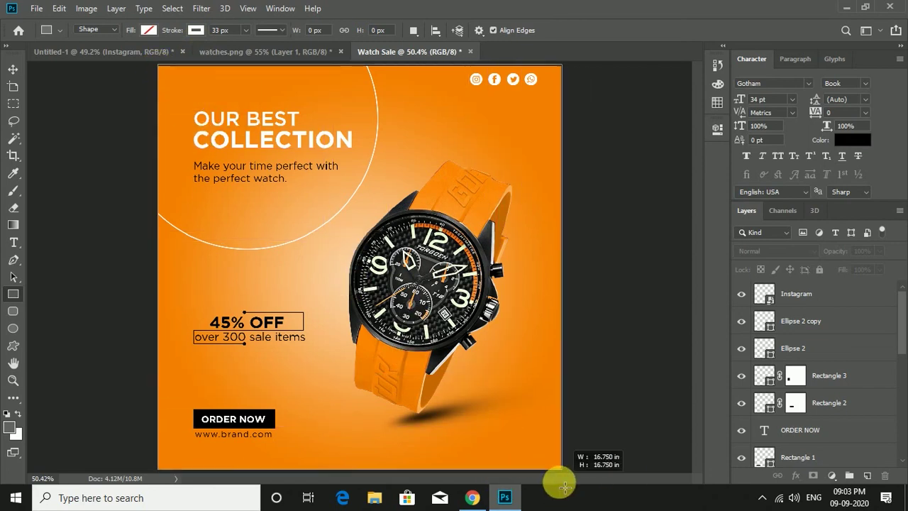
pyautogui.moveTo(564, 485); pyautogui.dragTo(560, 483)
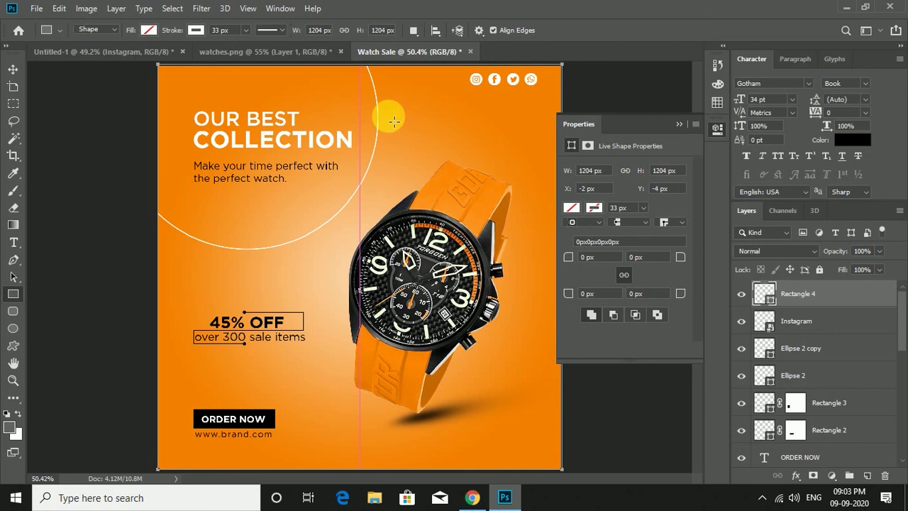
pyautogui.click(598, 213)
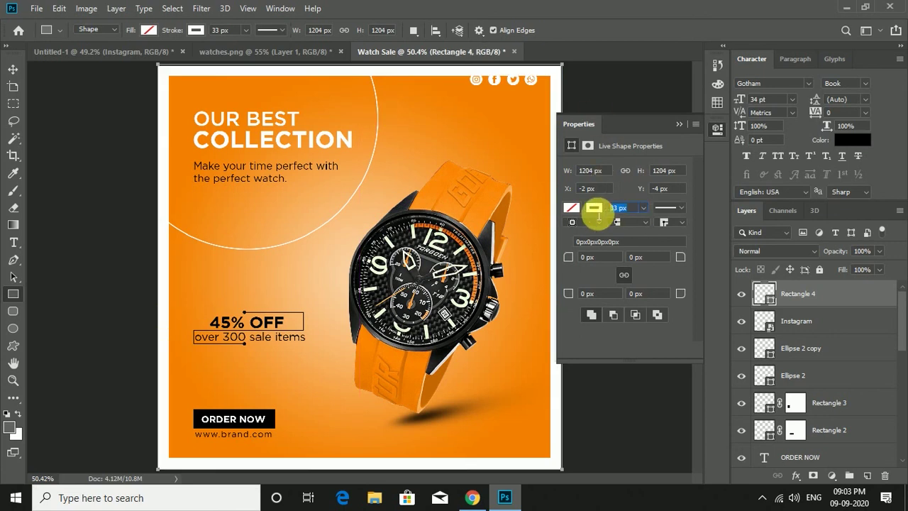
pyautogui.write('35')
pyautogui.press('Return')
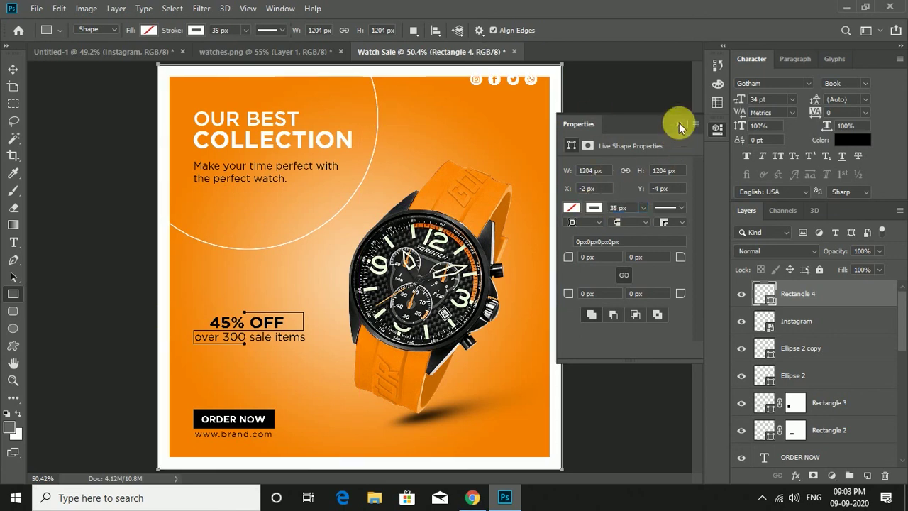
pyautogui.click(680, 126)
pyautogui.click(12, 70)
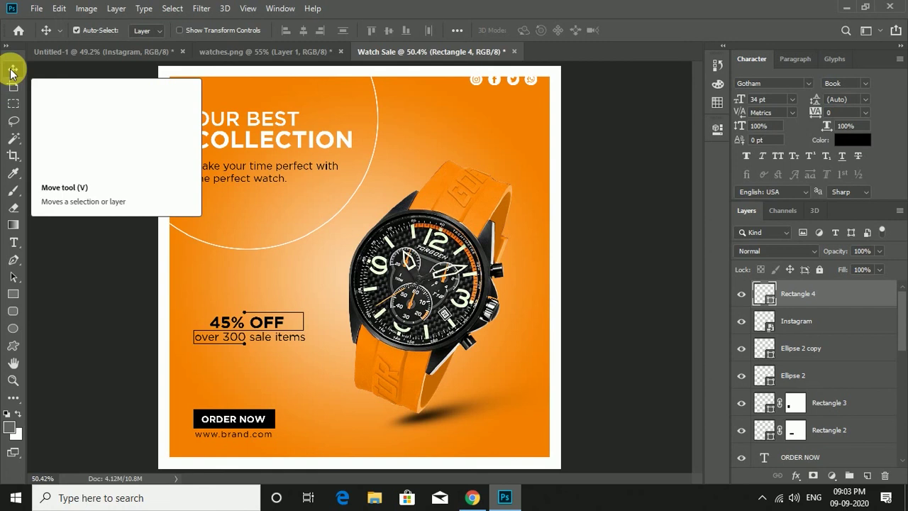
# Mask Rectangle 4 with an inverted marquee of the right area, opening its top-right portion.
pyautogui.click(13, 103)
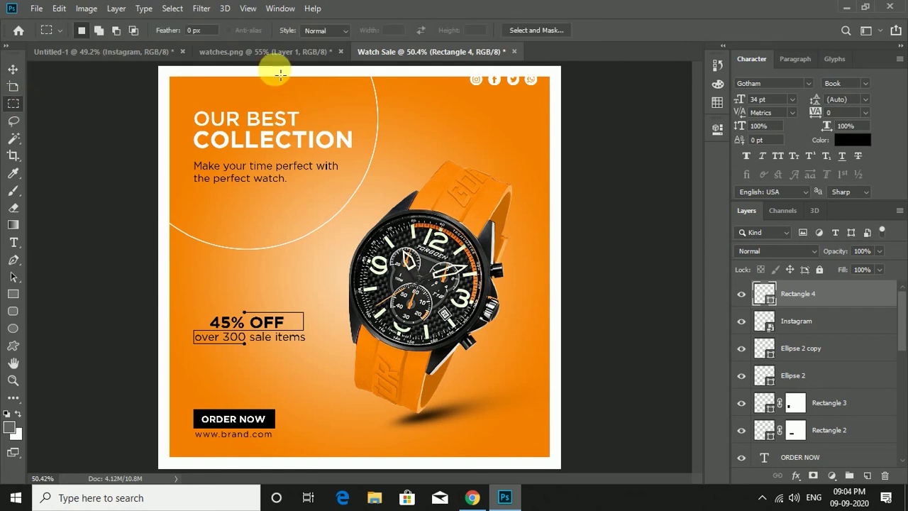
pyautogui.moveTo(266, 68)
pyautogui.mouseDown()
pyautogui.moveTo(567, 474)
pyautogui.moveTo(560, 469)
pyautogui.mouseUp()
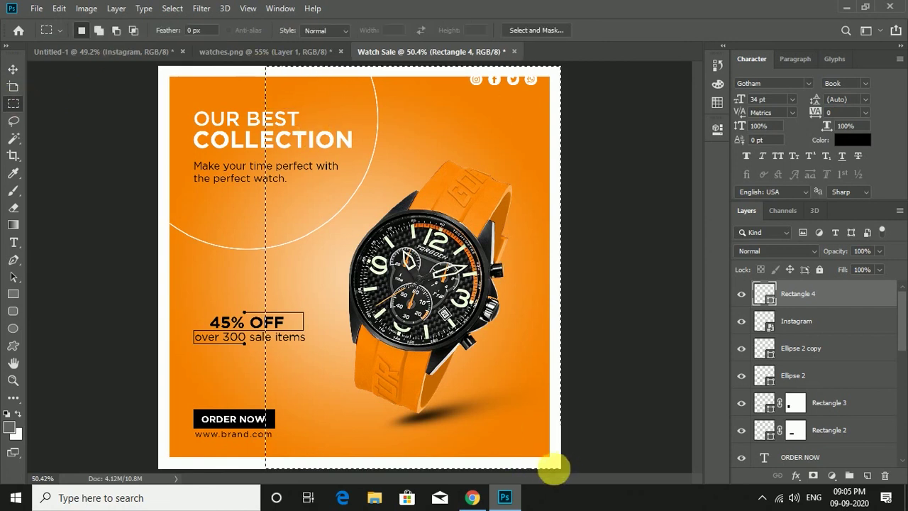
pyautogui.moveTo(486, 419); pyautogui.dragTo(490, 415)
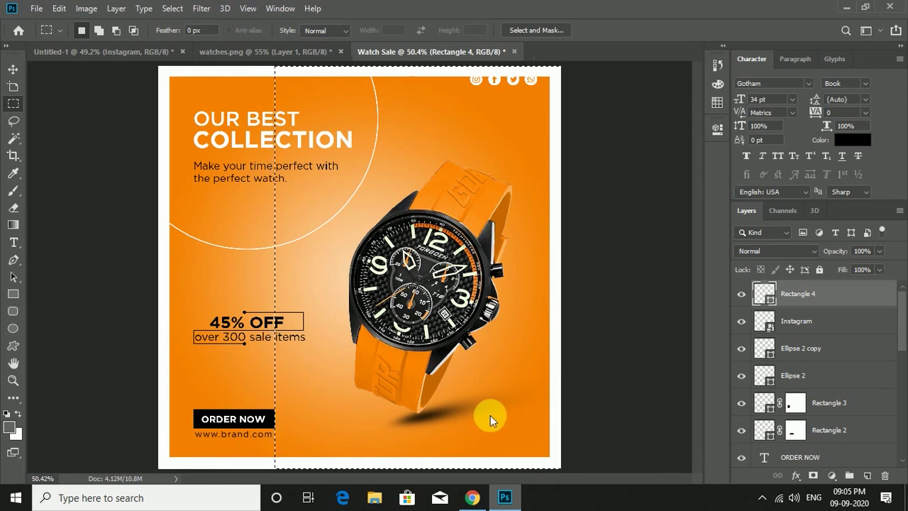
pyautogui.click(173, 8)
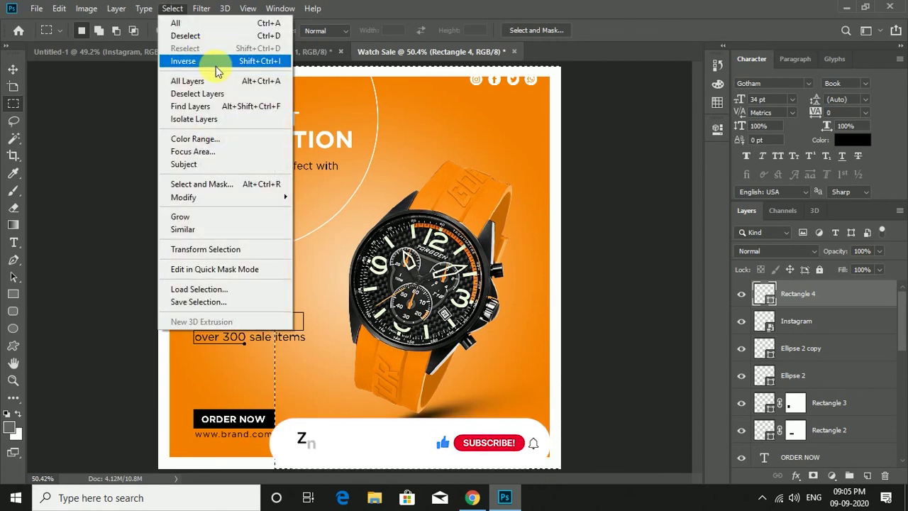
pyautogui.click(213, 62)
pyautogui.click(813, 477)
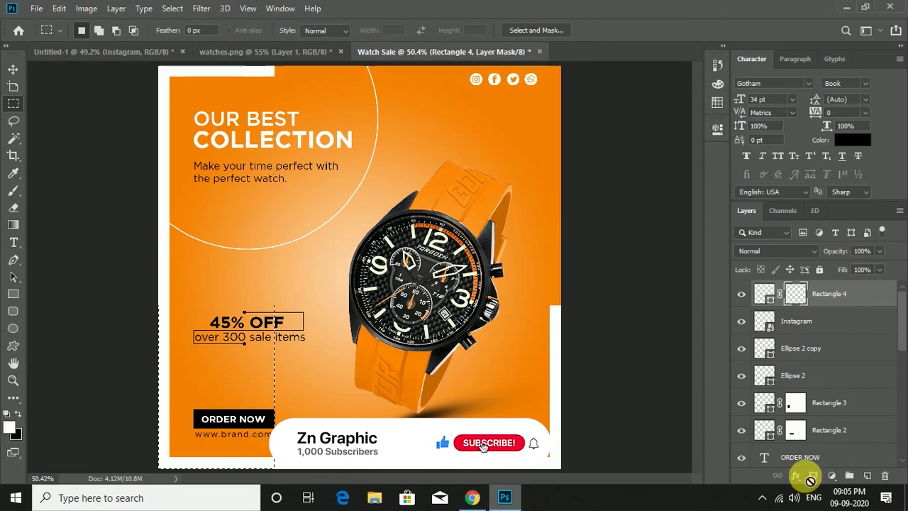
pyautogui.click(13, 69)
pyautogui.click(72, 135)
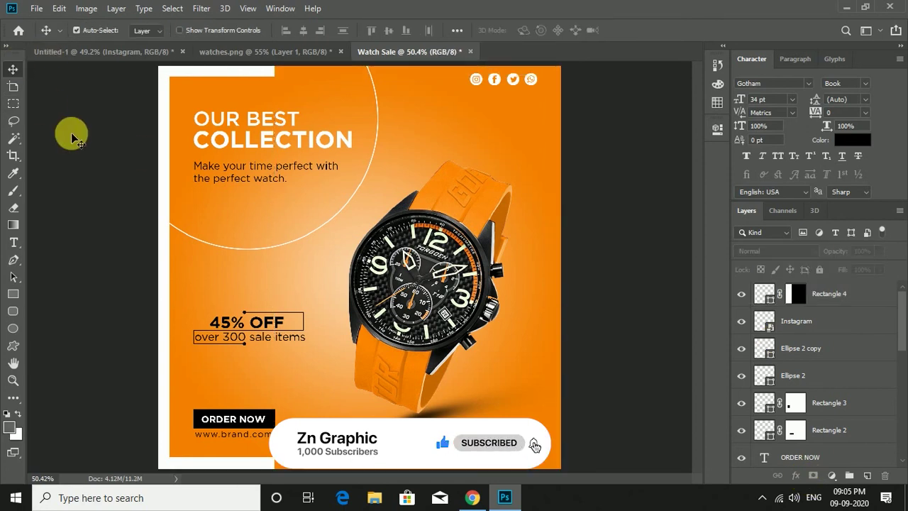